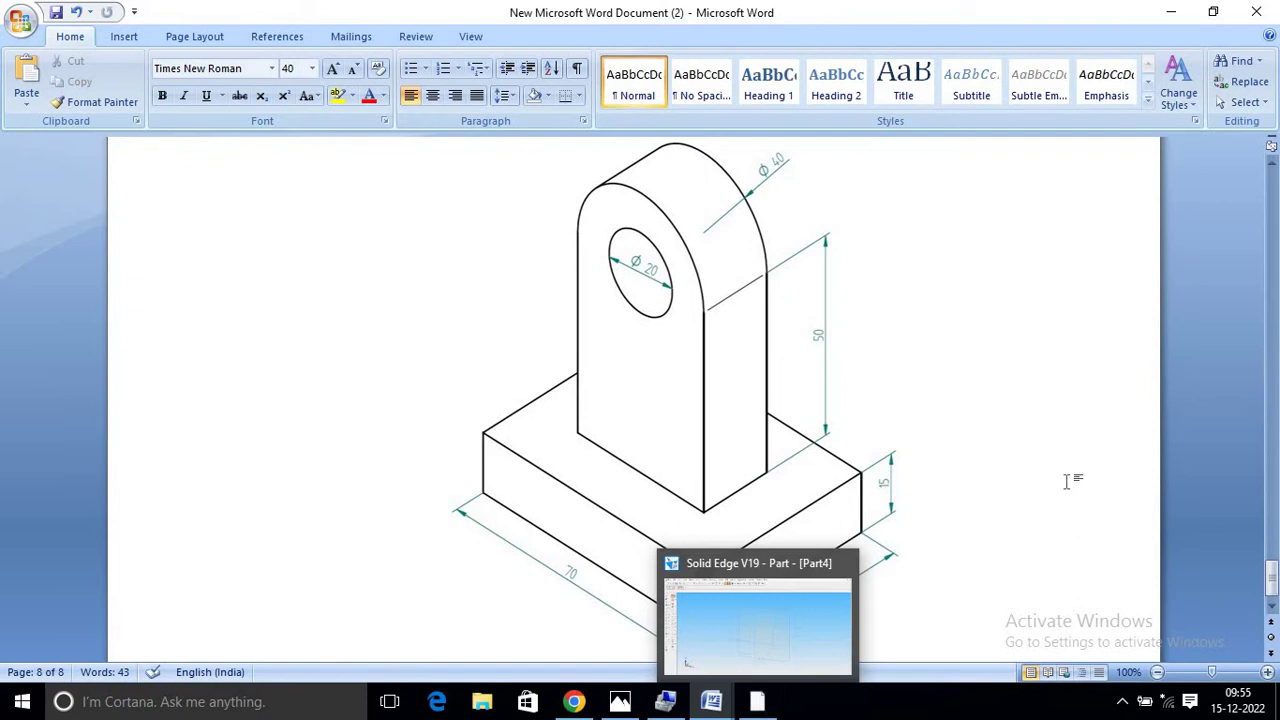
- Leave the Word bracket drawing (70×50×15 base, Ø40 top, Ø20 hole) for the Solid Edge part window
click(759, 704)
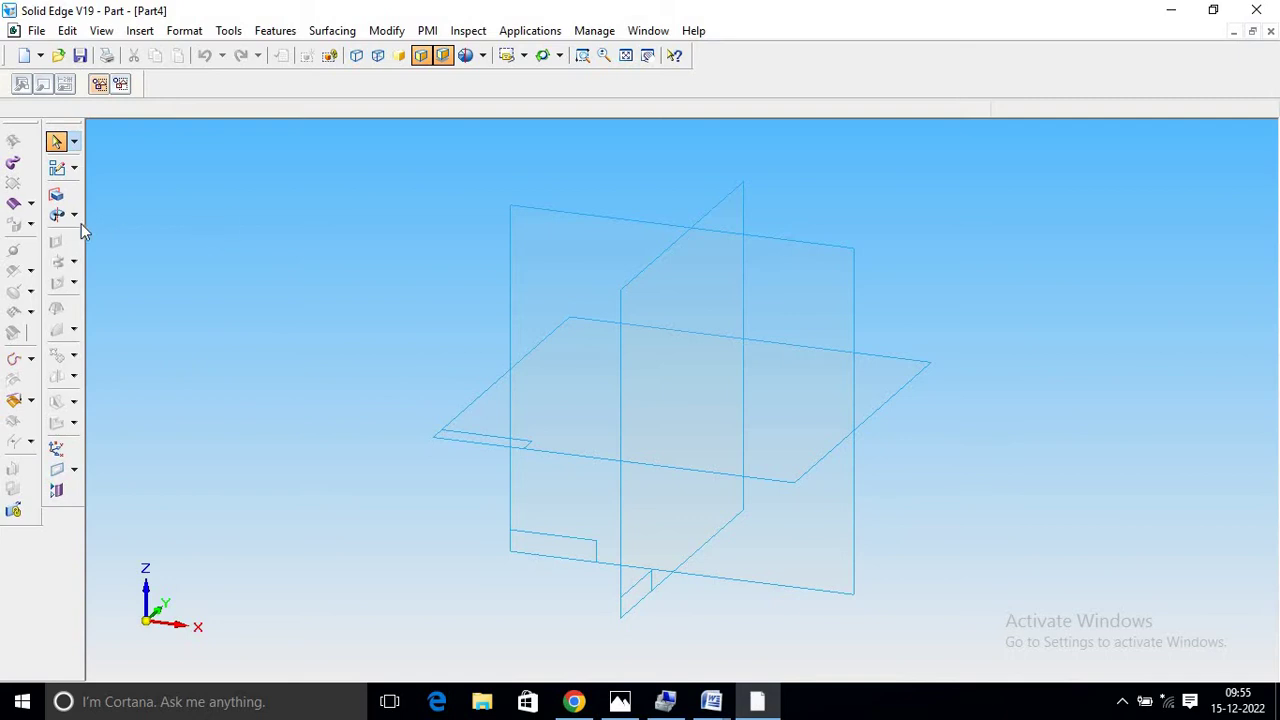
- Start a new protrusion sketched on the front reference plane, checking the Word drawing
click(56, 196)
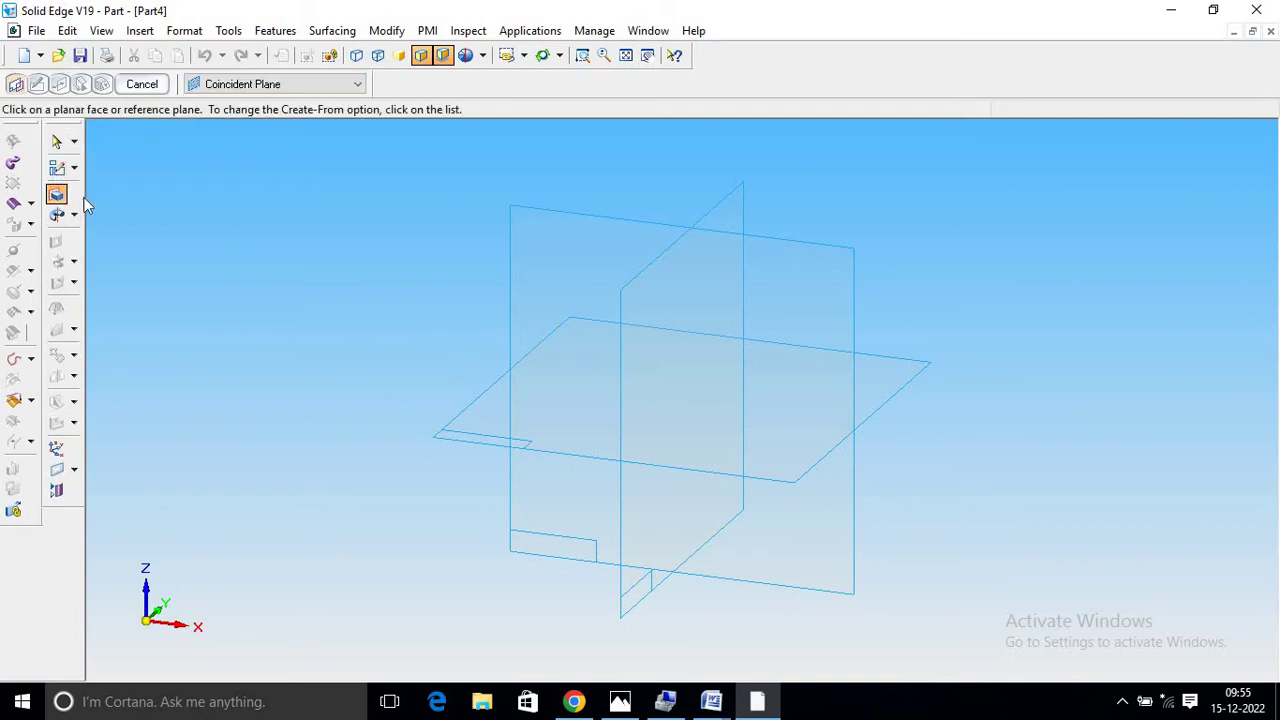
click(799, 258)
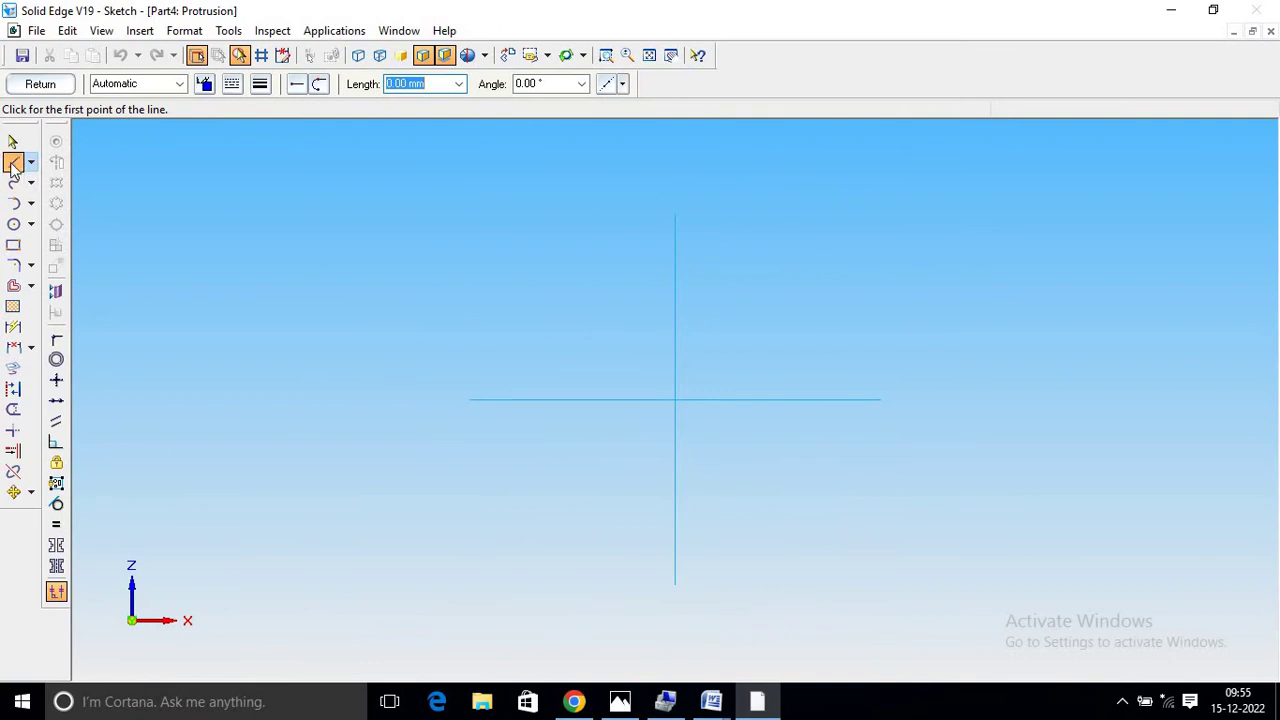
mouse_move(711, 701)
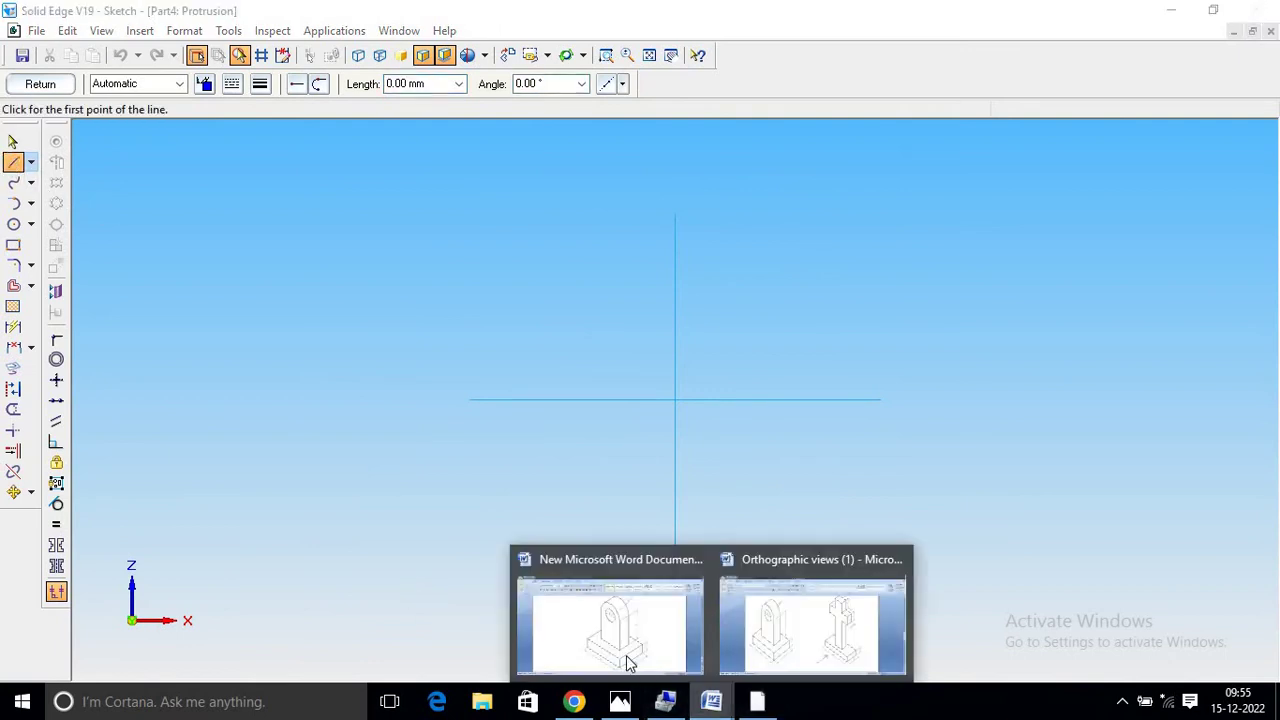
click(603, 634)
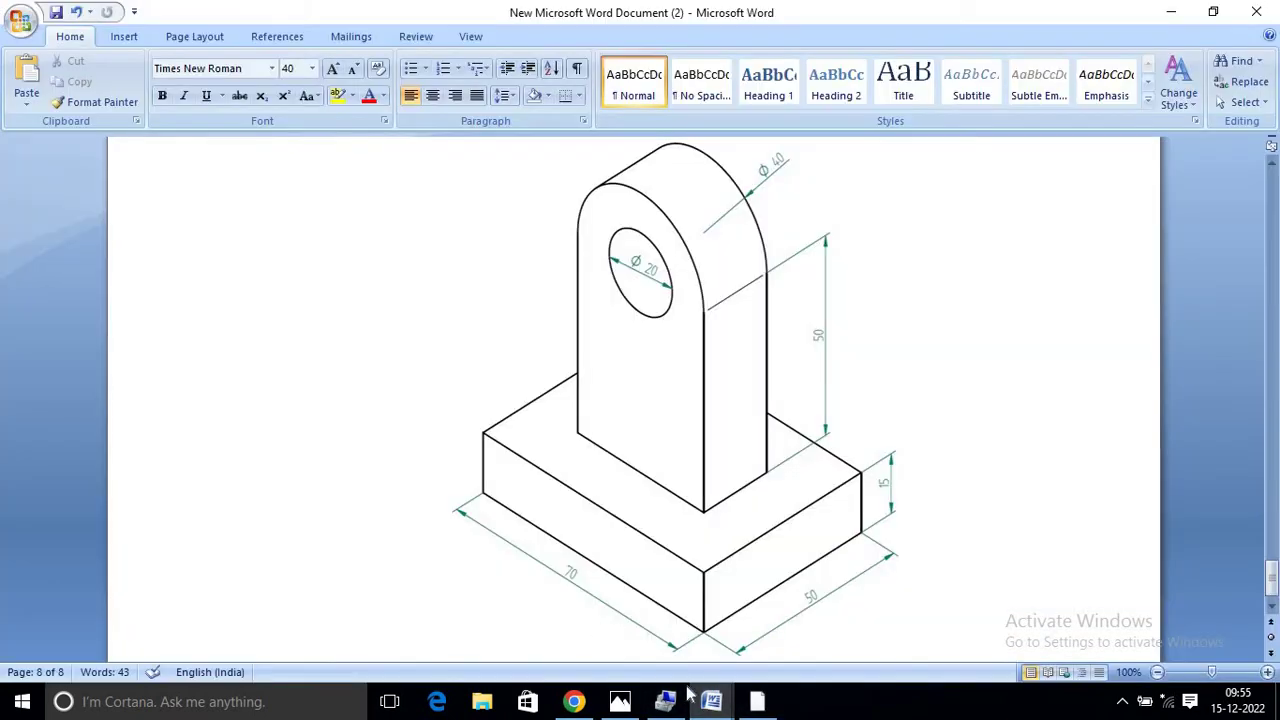
click(757, 706)
- Draw the closed 70 × 15 mm rectangle from the origin and finish the sketch
click(675, 400)
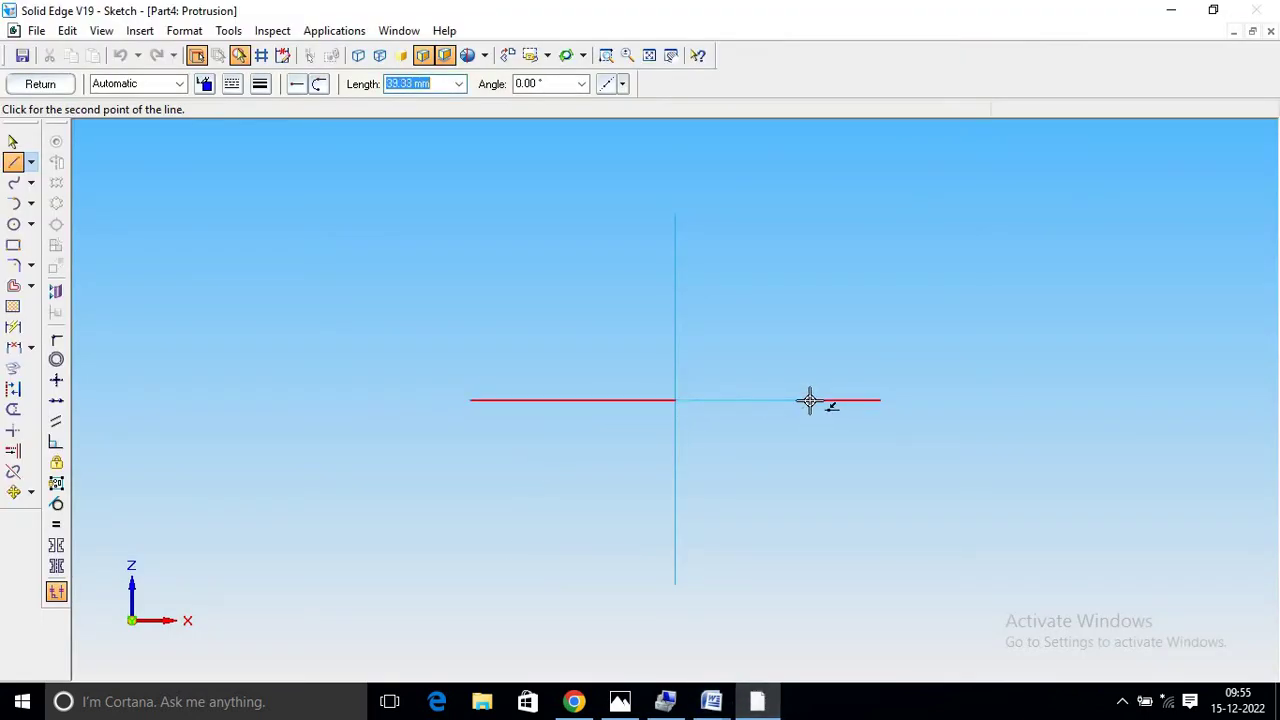
text(70)
key(Return)
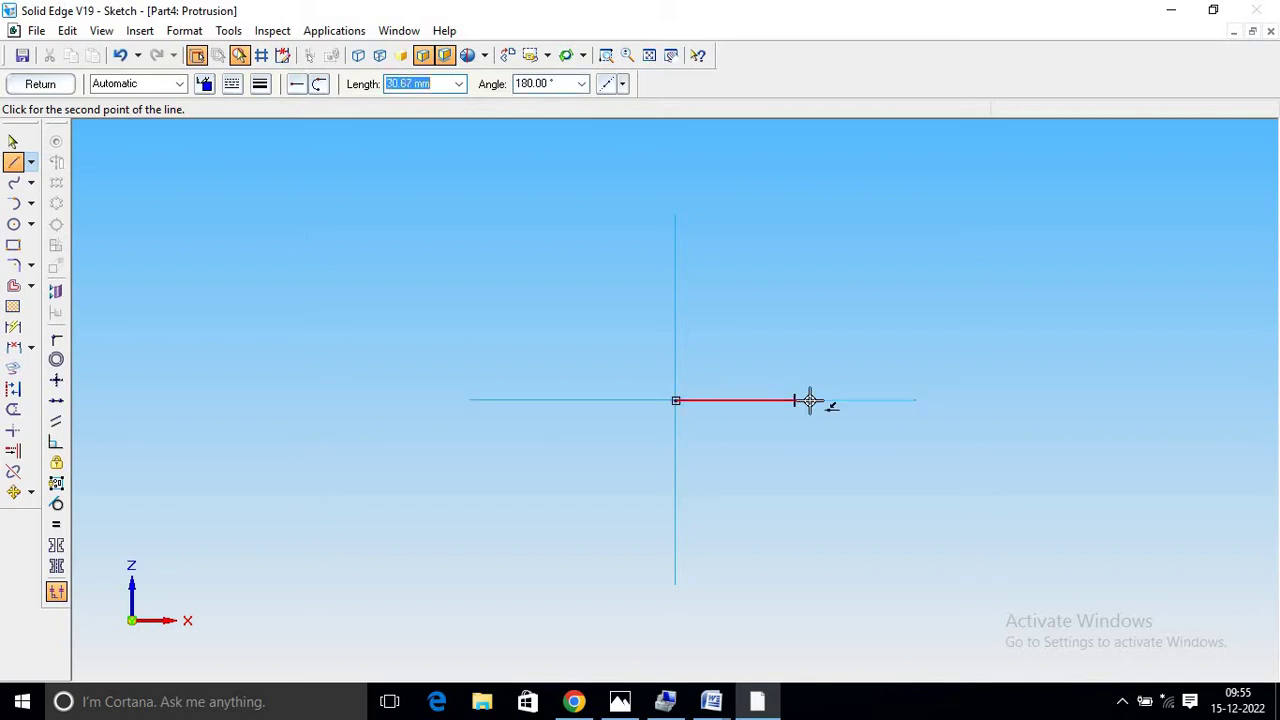
click(898, 402)
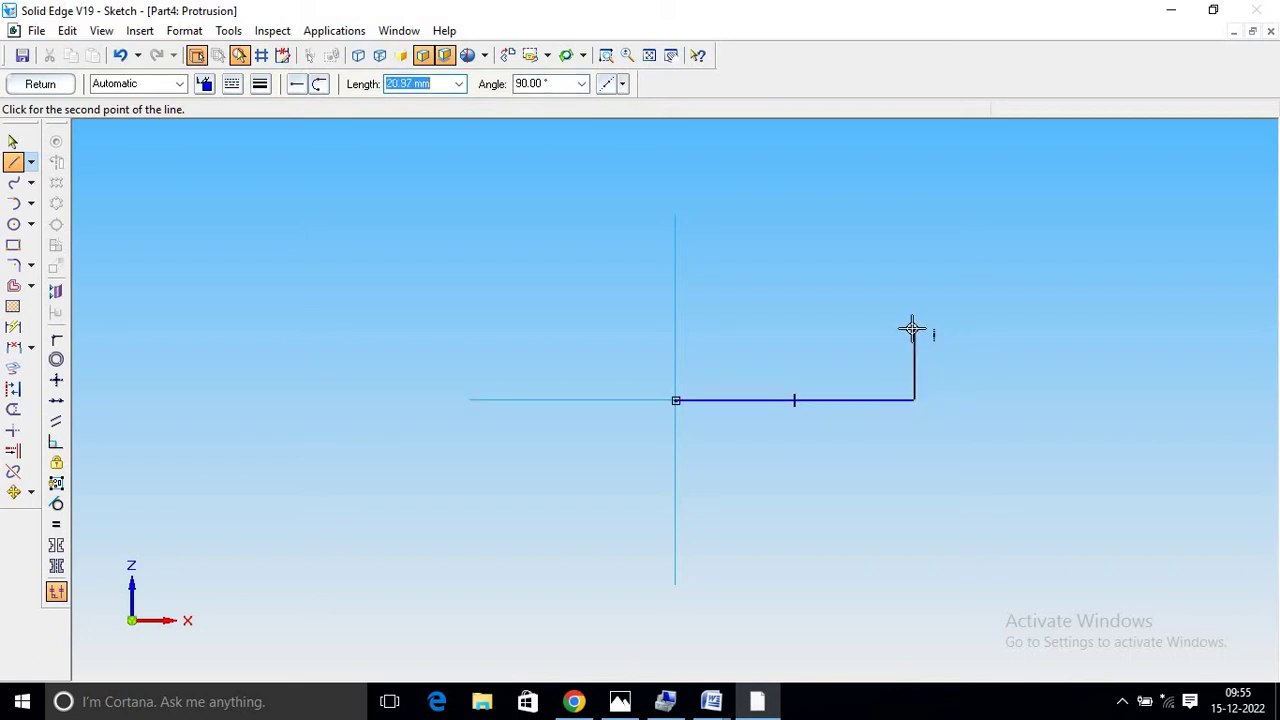
text(1)
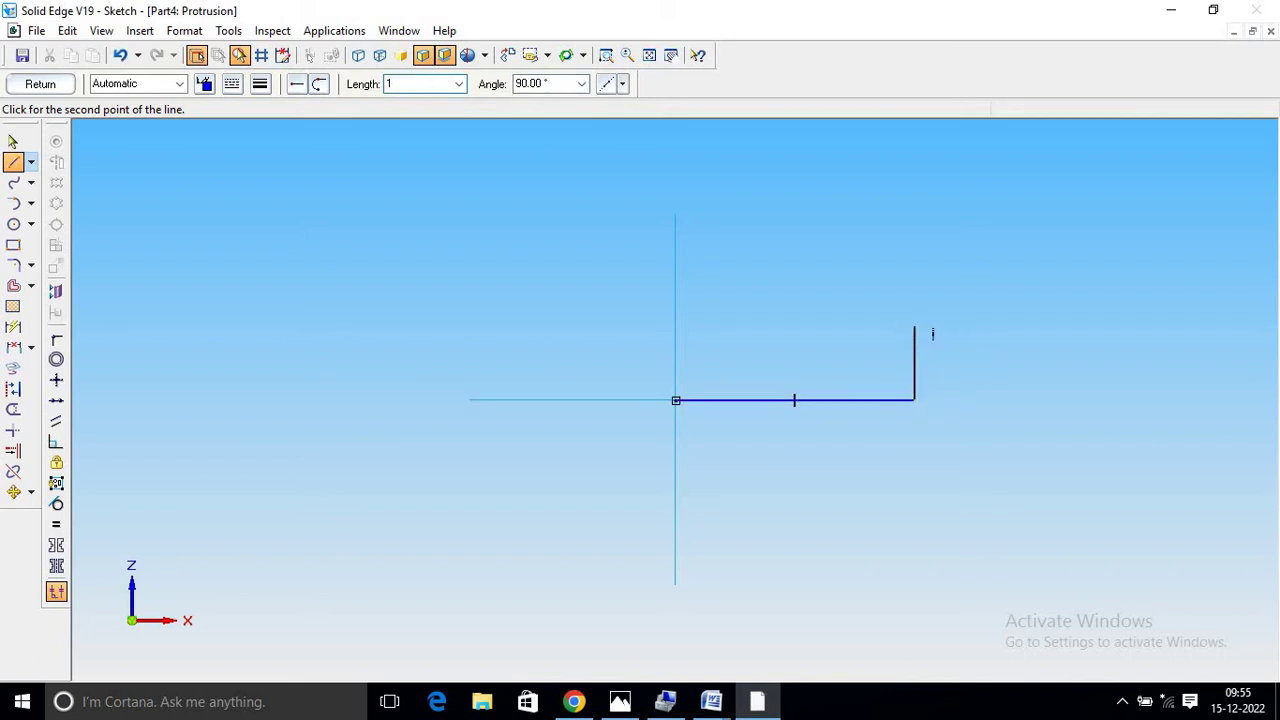
text(5)
key(Return)
click(910, 326)
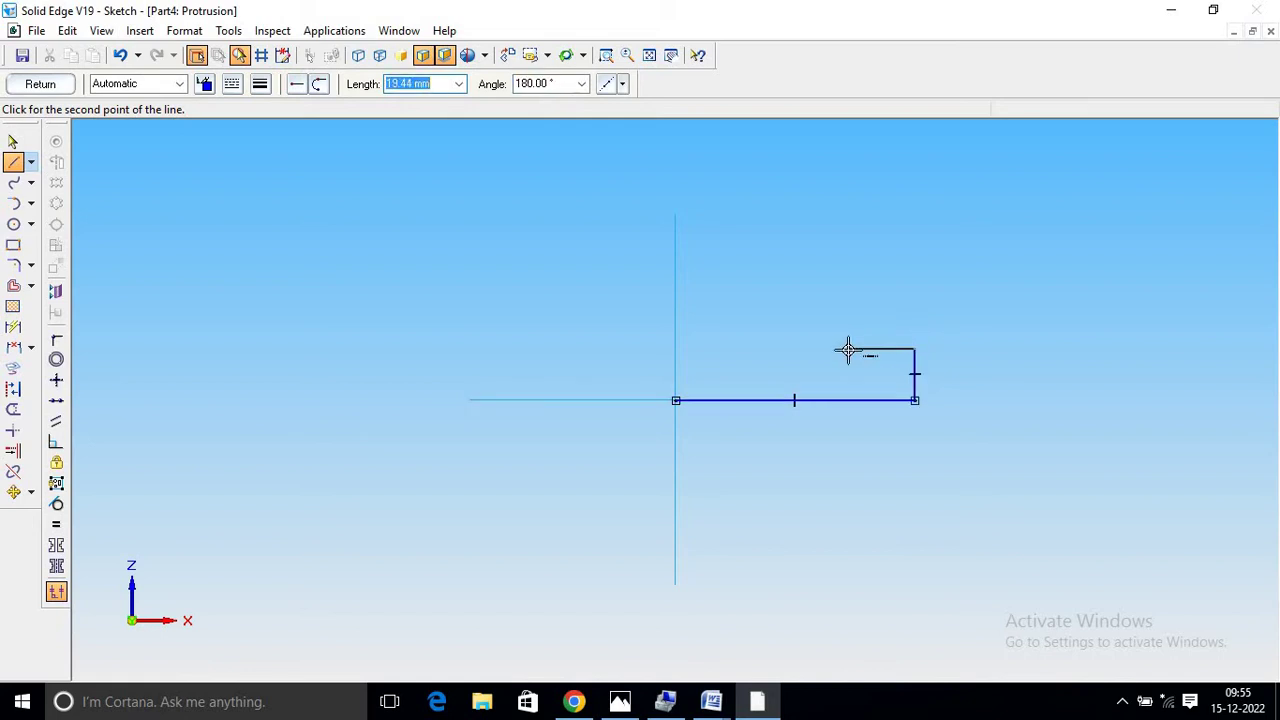
text(70)
key(Return)
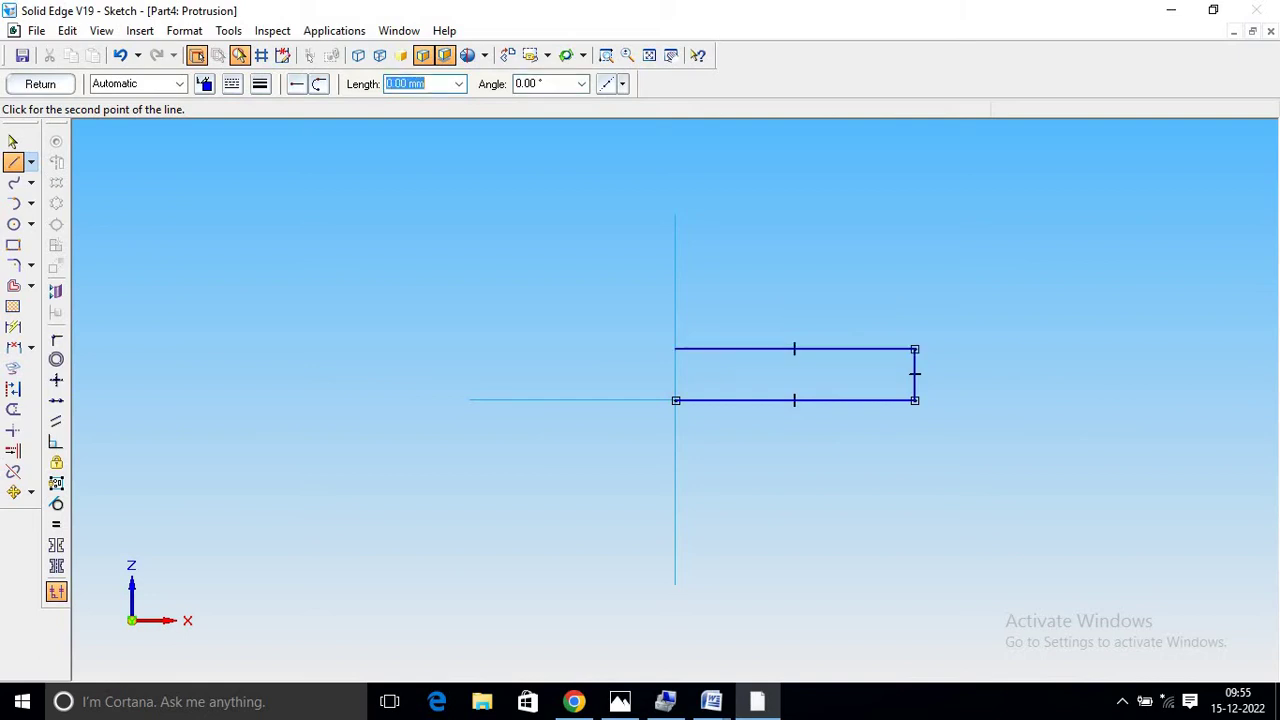
click(675, 400)
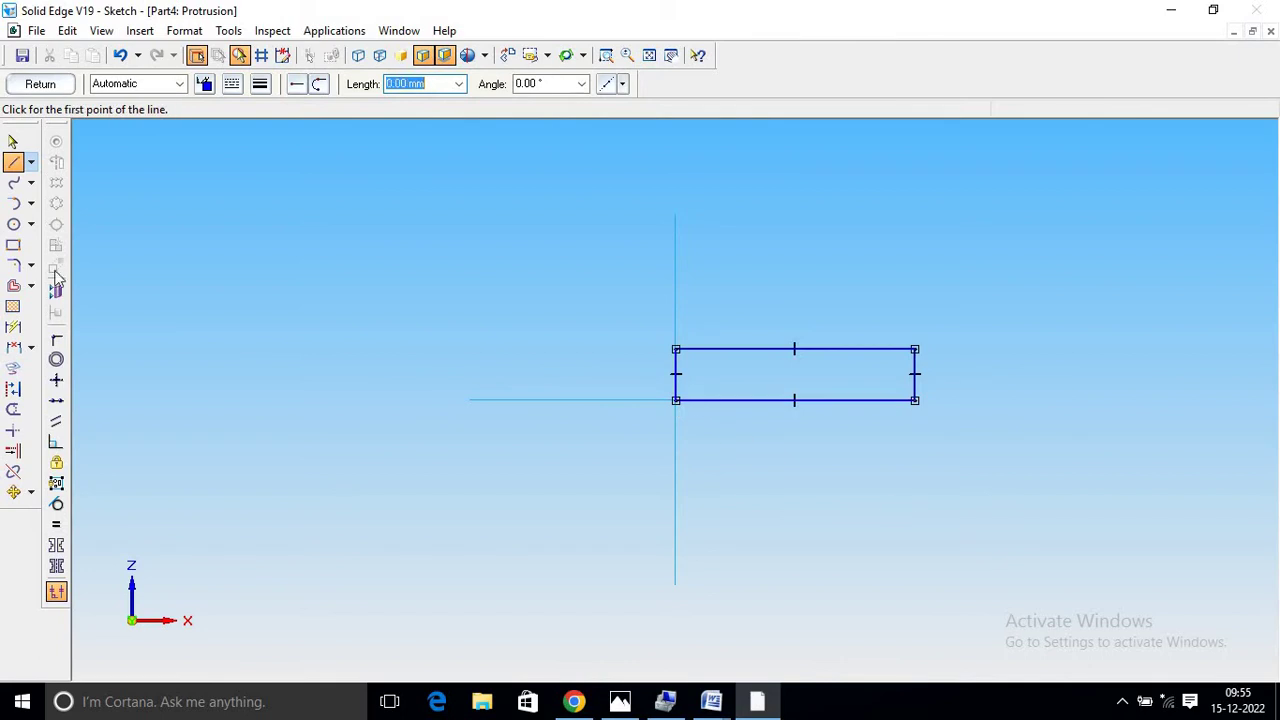
click(40, 86)
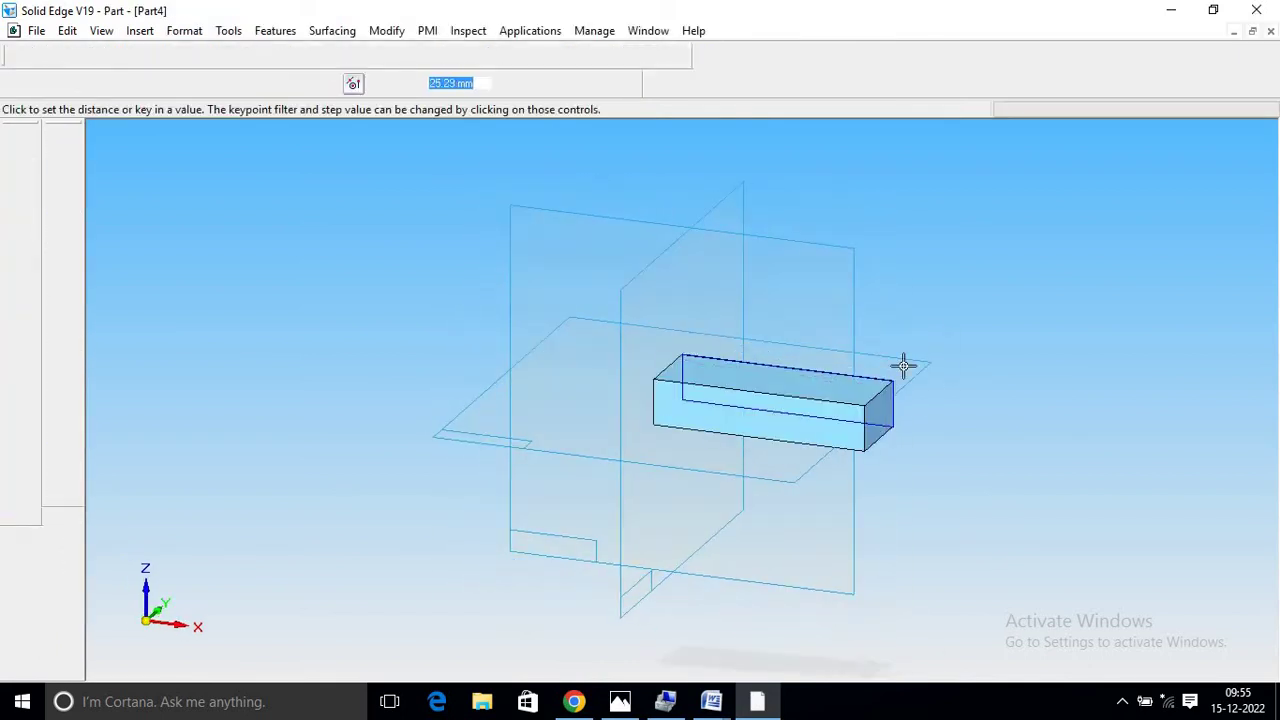
- Extrude the base rectangle 50 mm on the chosen side, then bring the Word bracket drawing forward
mouse_move(712, 702)
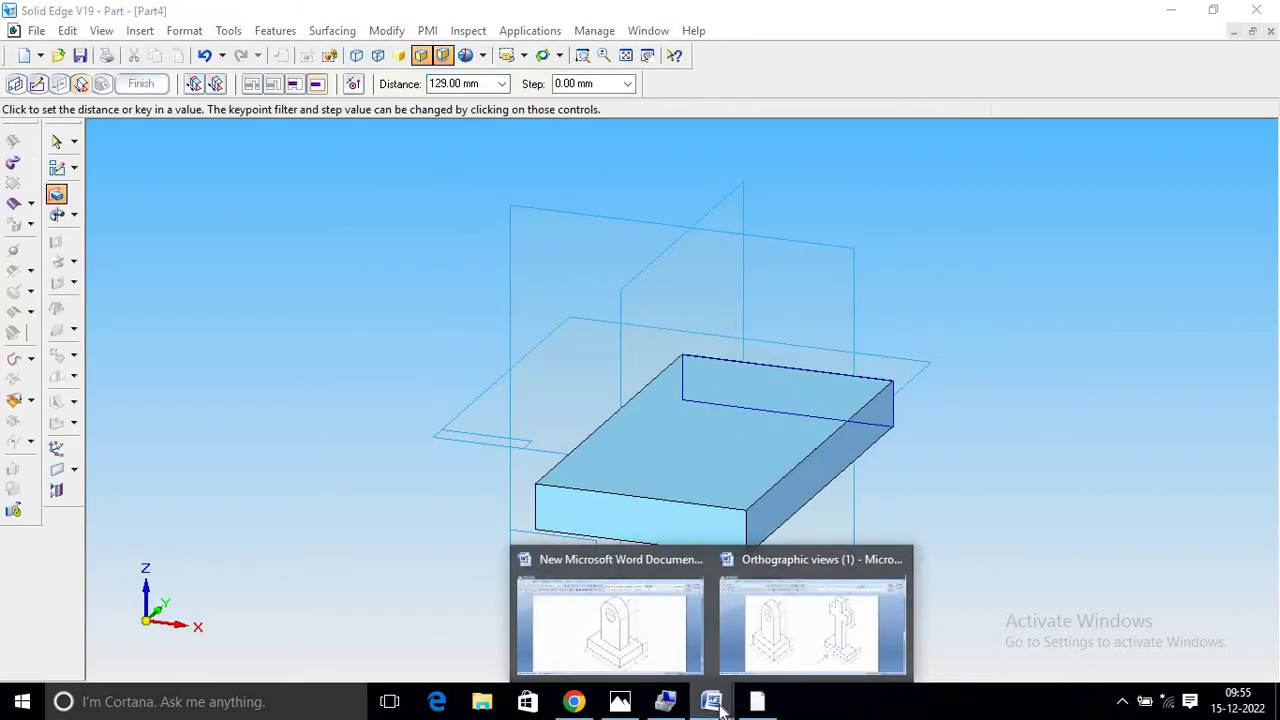
click(640, 666)
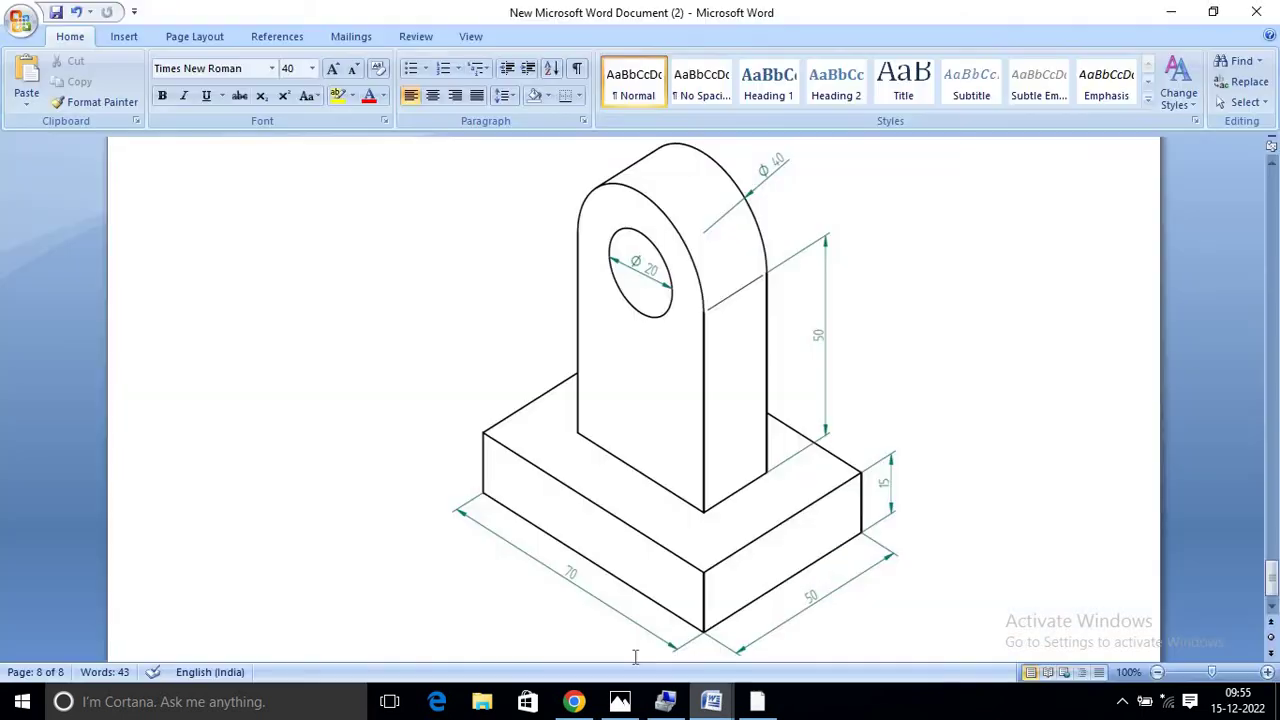
click(757, 701)
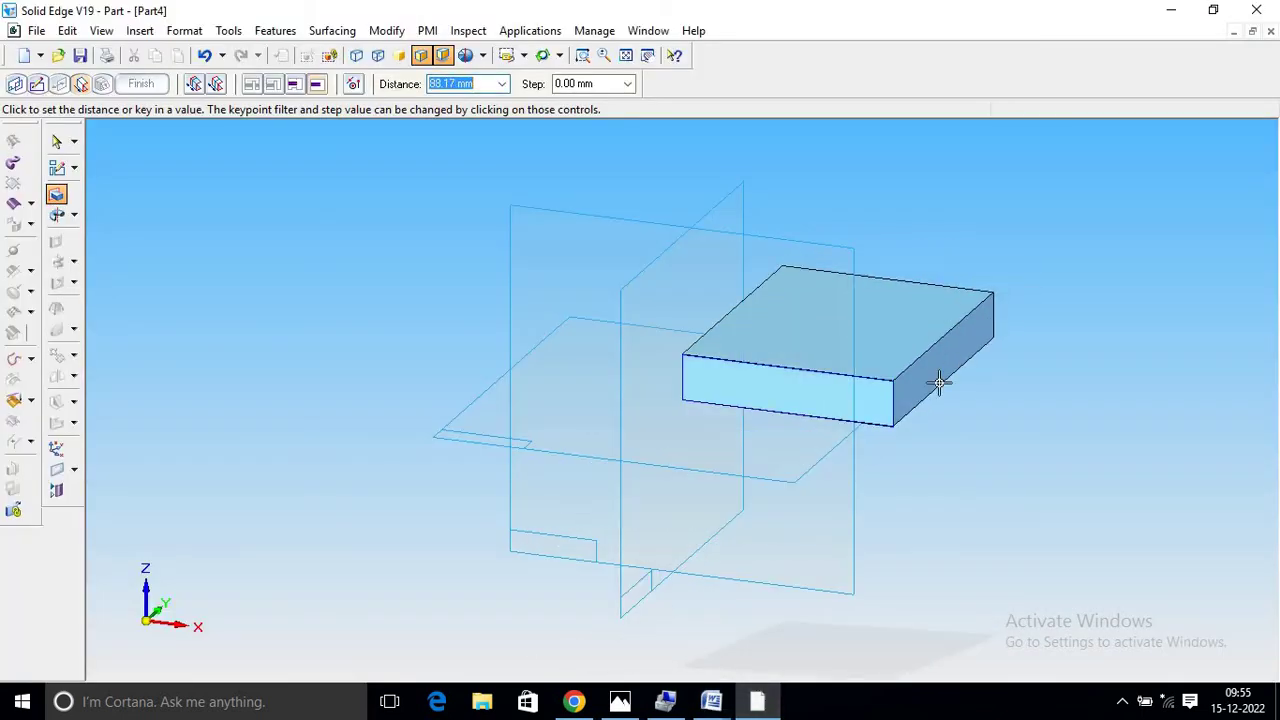
text(5)
key(Return)
click(939, 383)
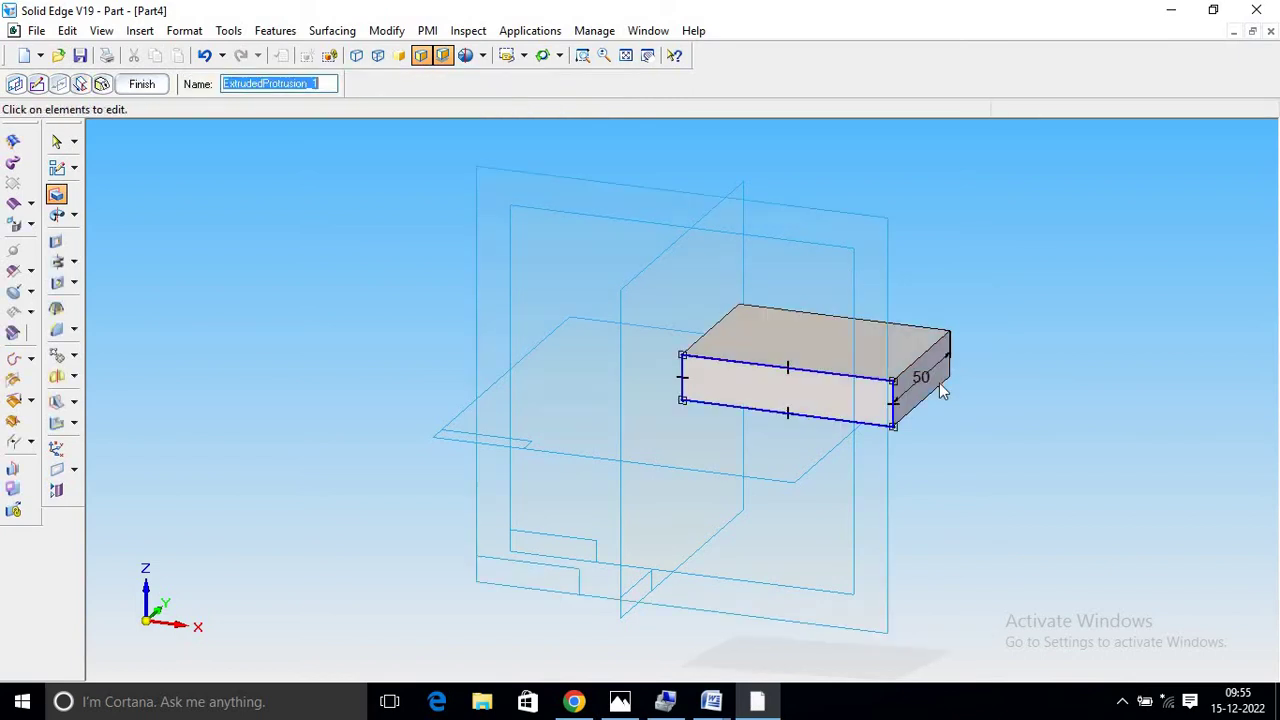
click(711, 701)
click(617, 600)
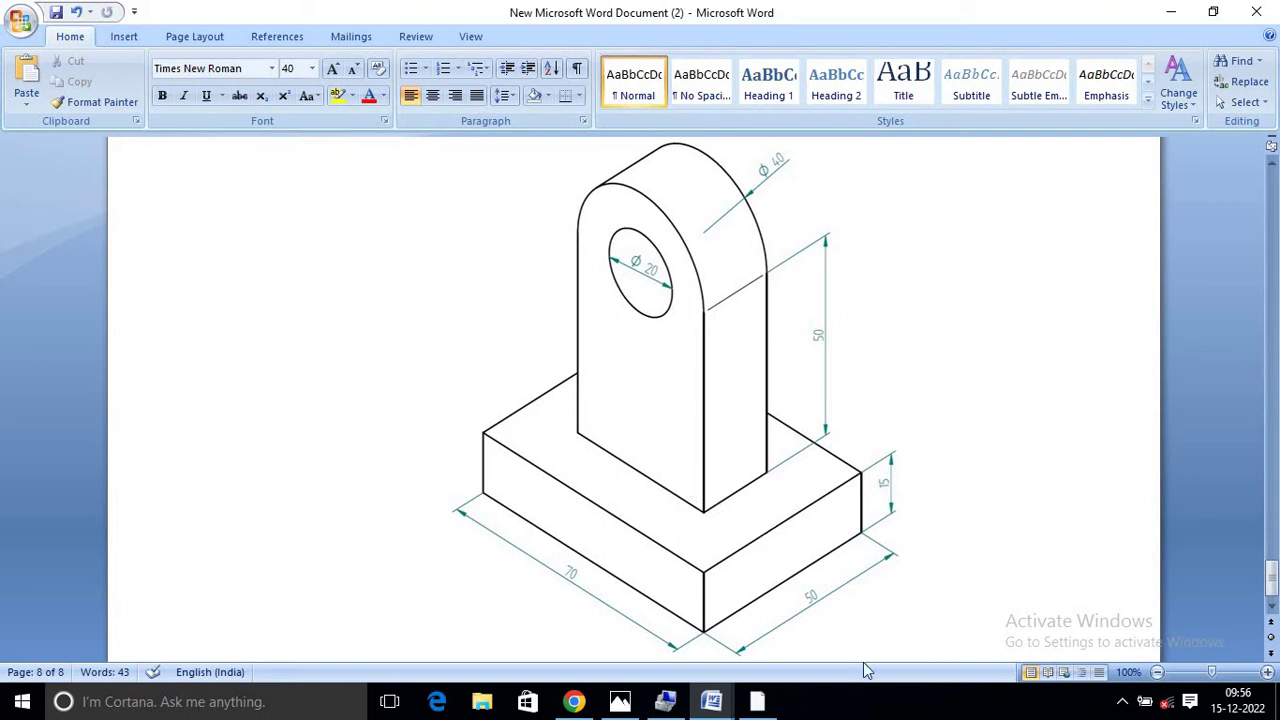
- Back in Solid Edge, start a second protrusion sketched on the base block's face
mouse_move(757, 705)
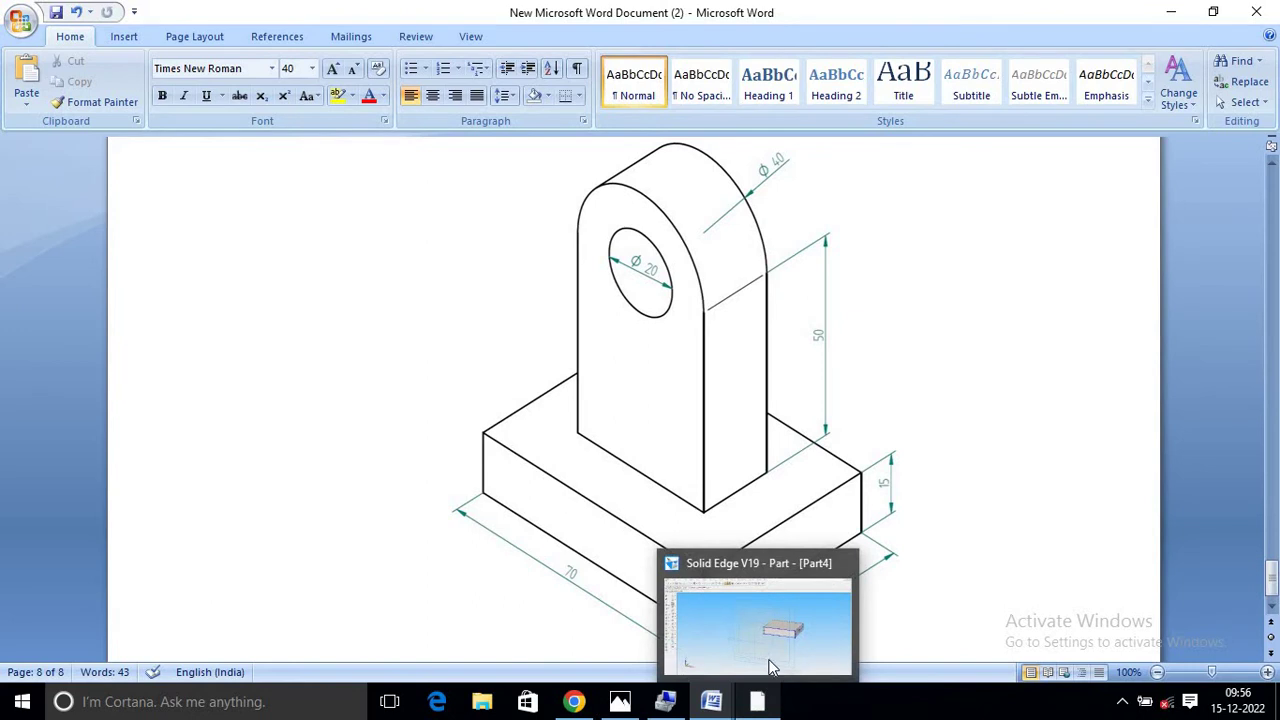
click(818, 650)
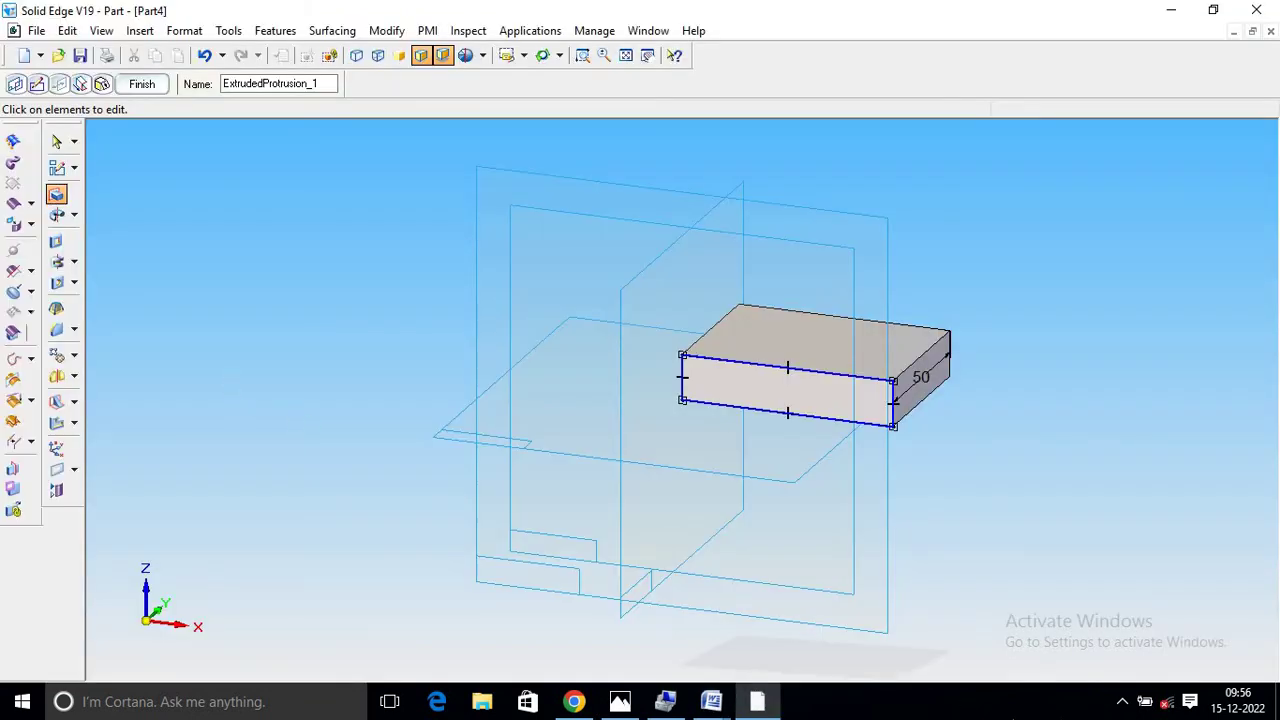
click(56, 194)
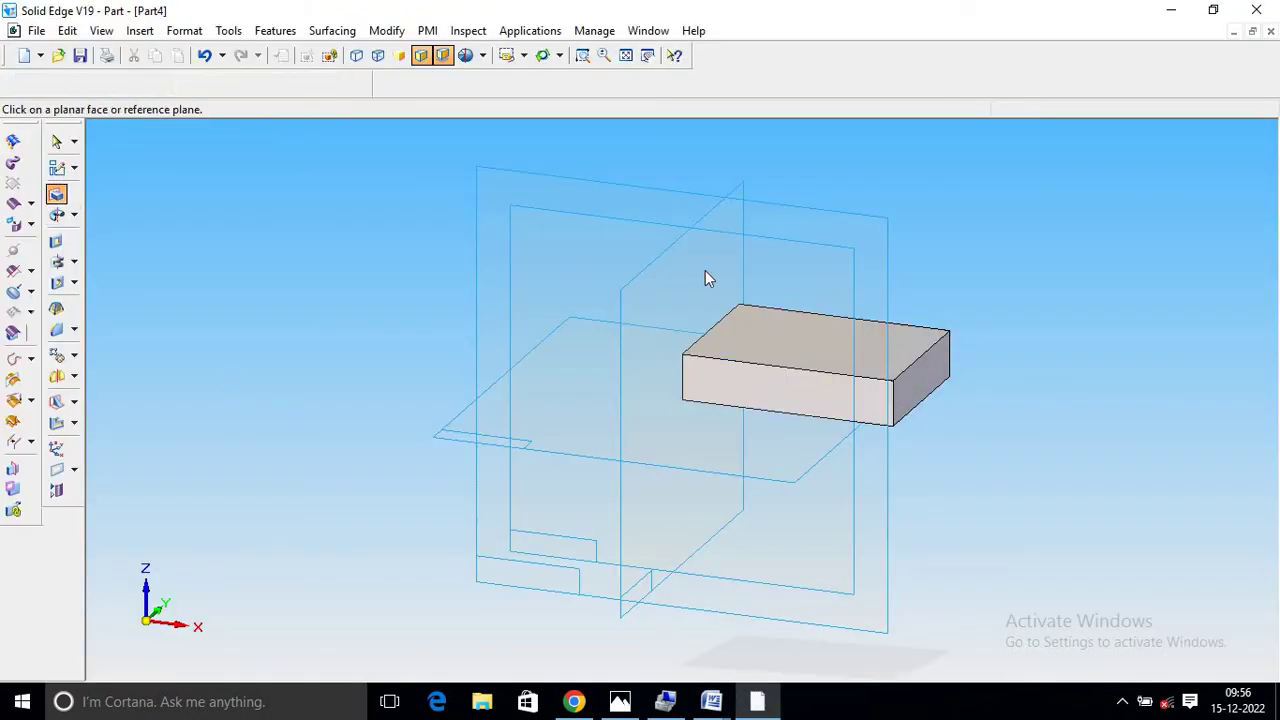
click(891, 335)
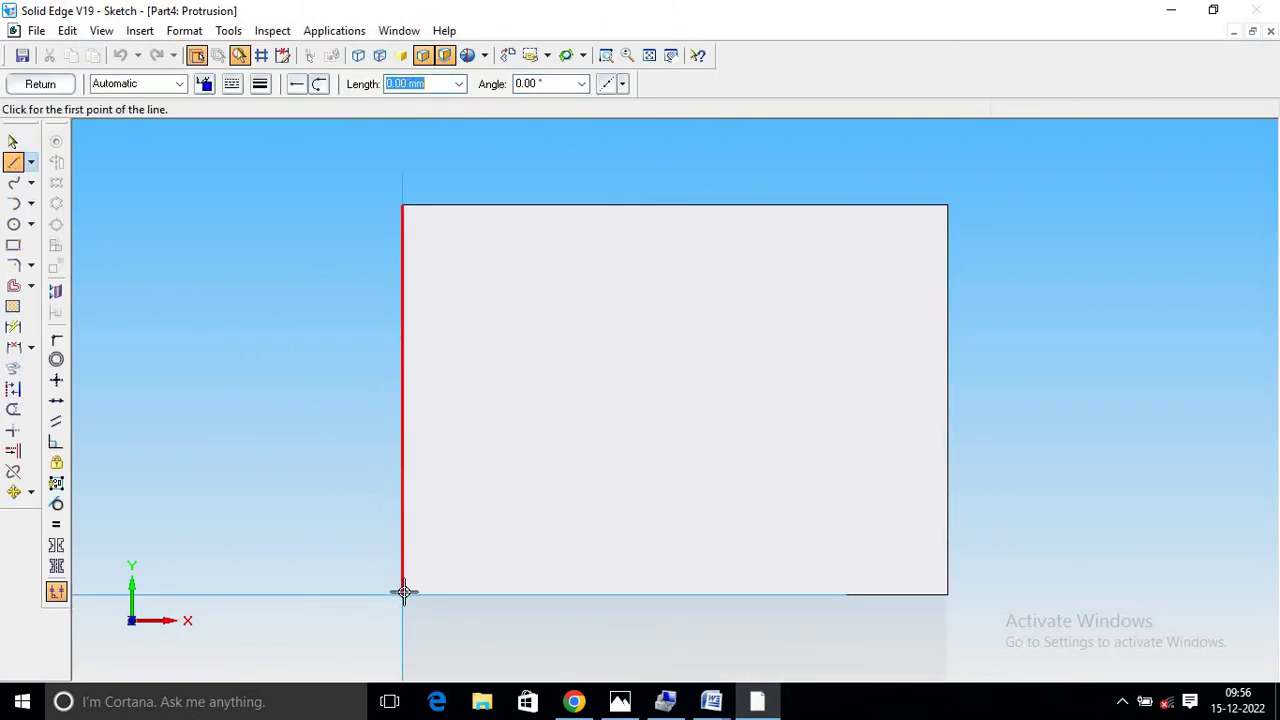
- Draw a 15 mm lead-in line along the base's bottom edge, checking the reference drawing
click(462, 597)
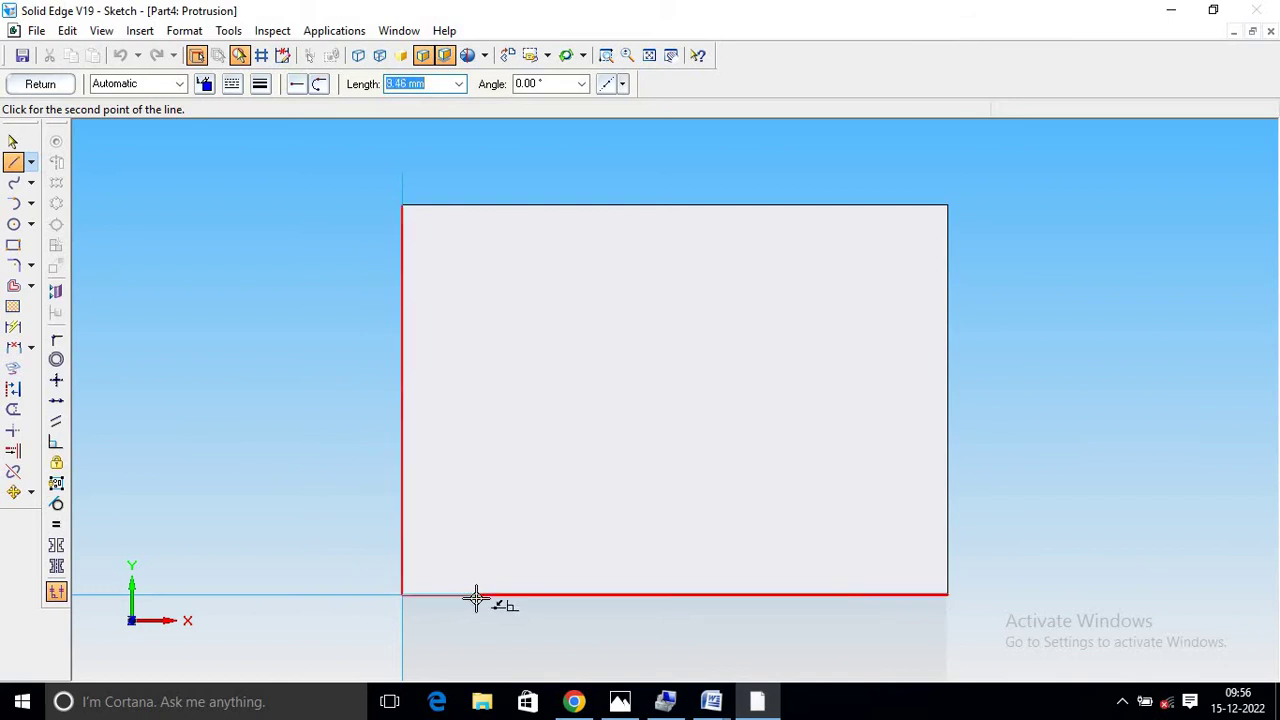
text(15)
key(Tab)
click(520, 595)
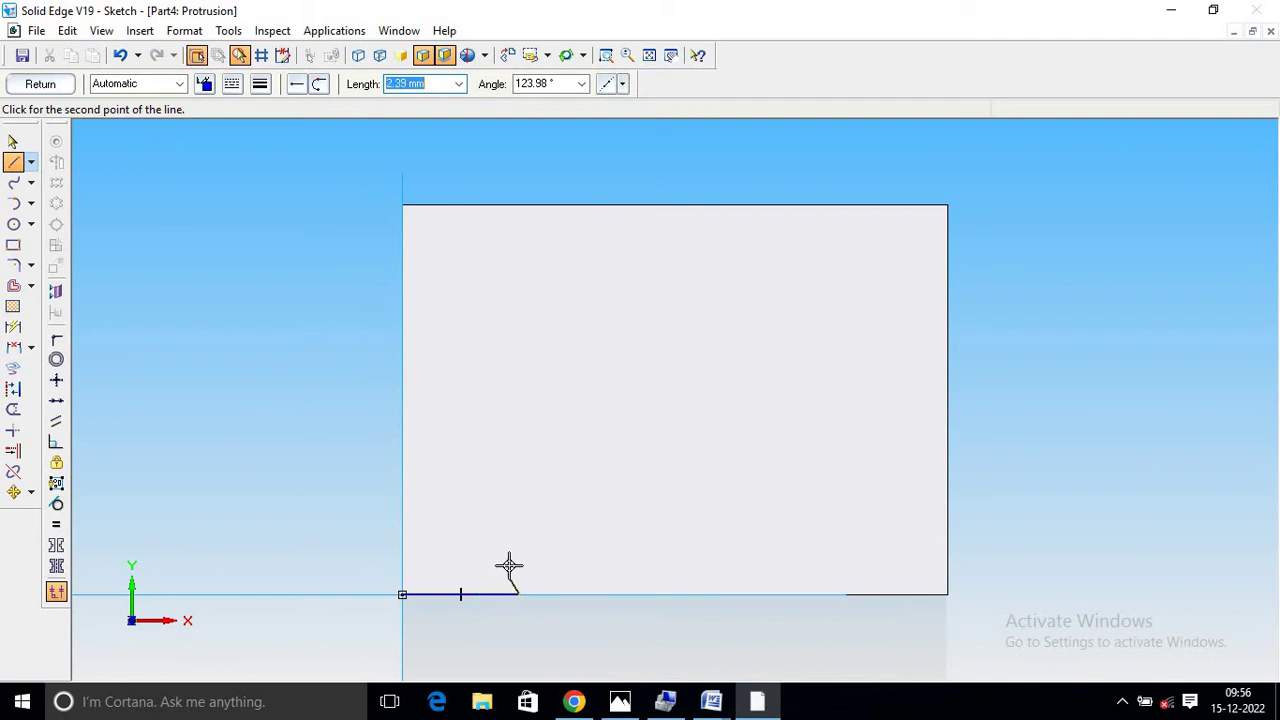
mouse_move(712, 700)
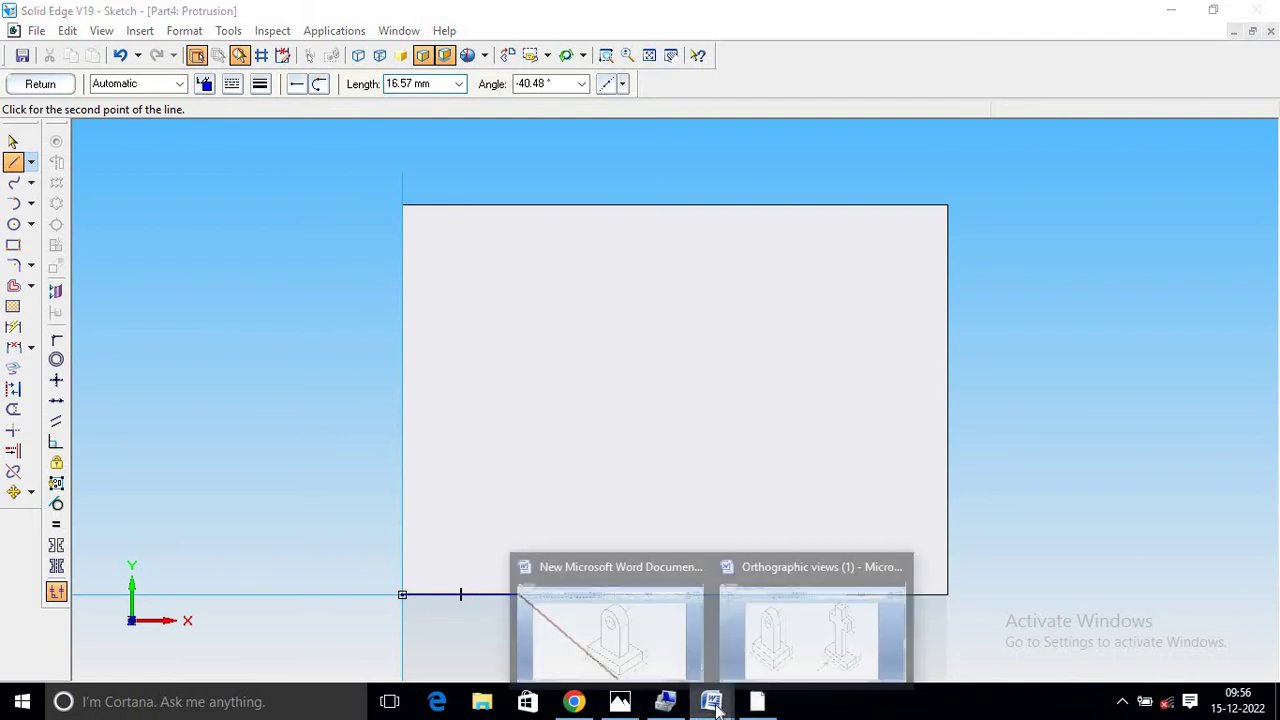
click(634, 645)
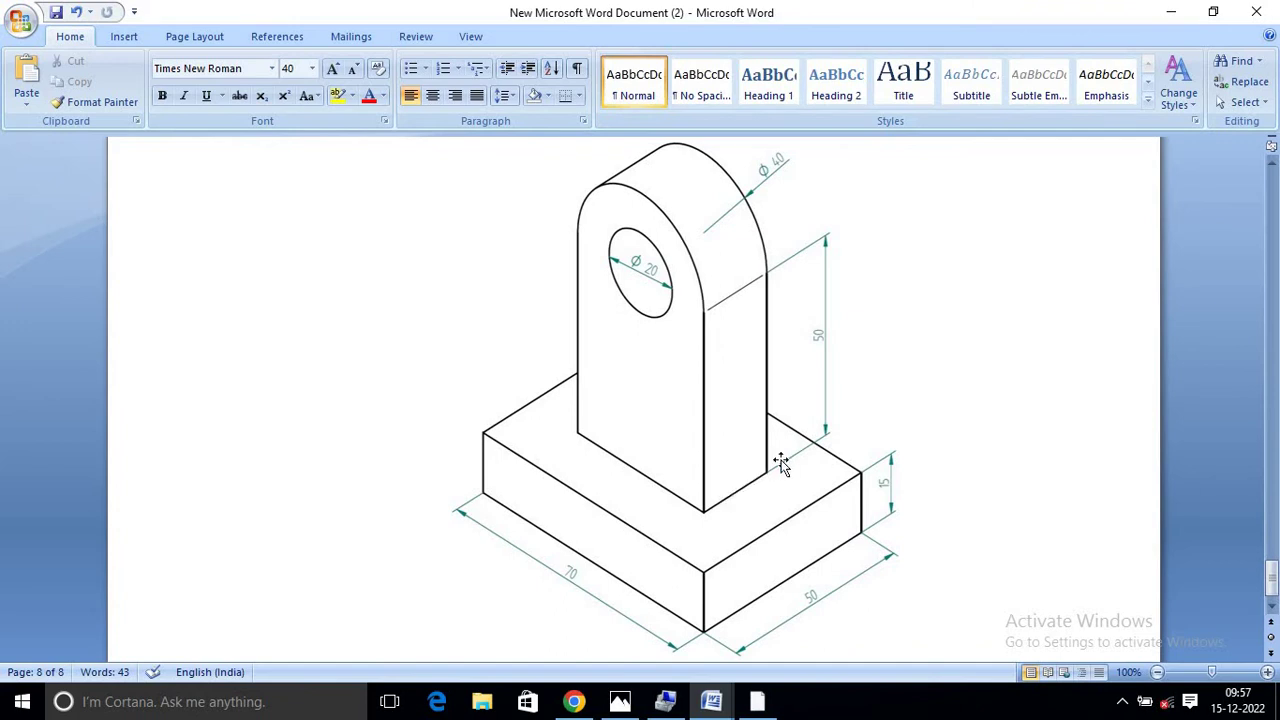
click(757, 701)
- Draw the 15, 40, 20 and 40 mm lines and close the rectangular profile
text(15)
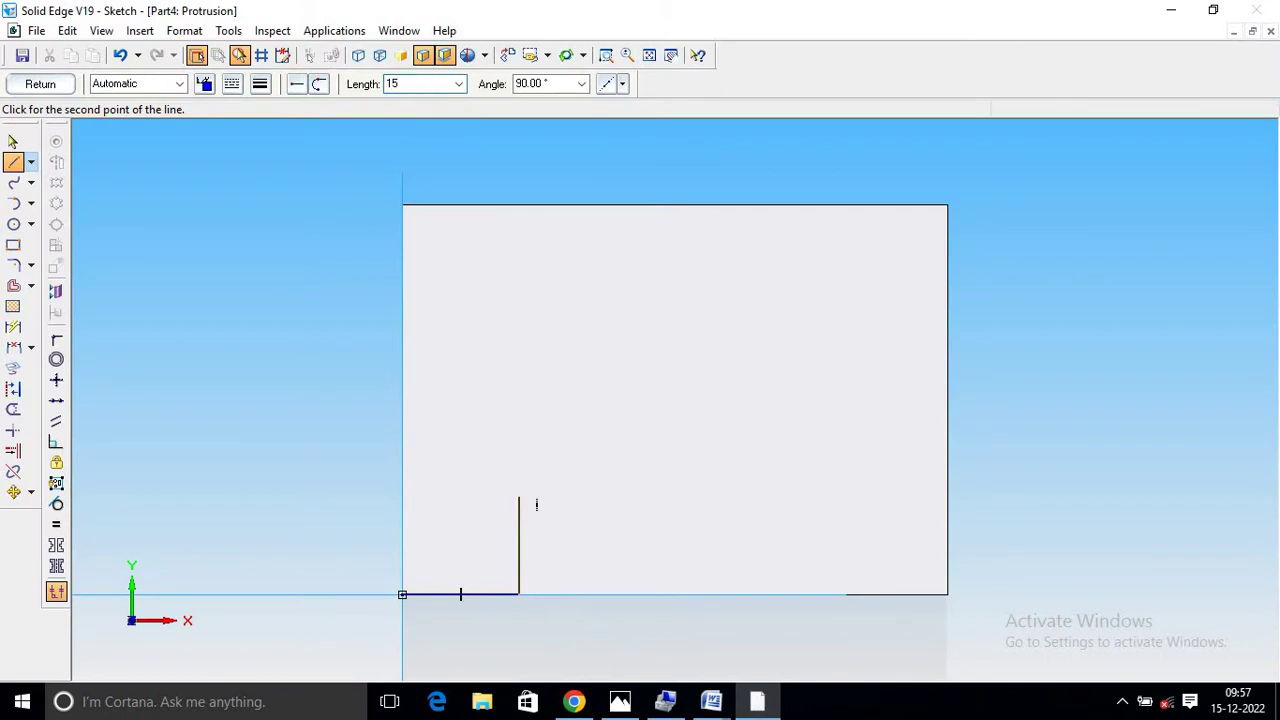
key(Return)
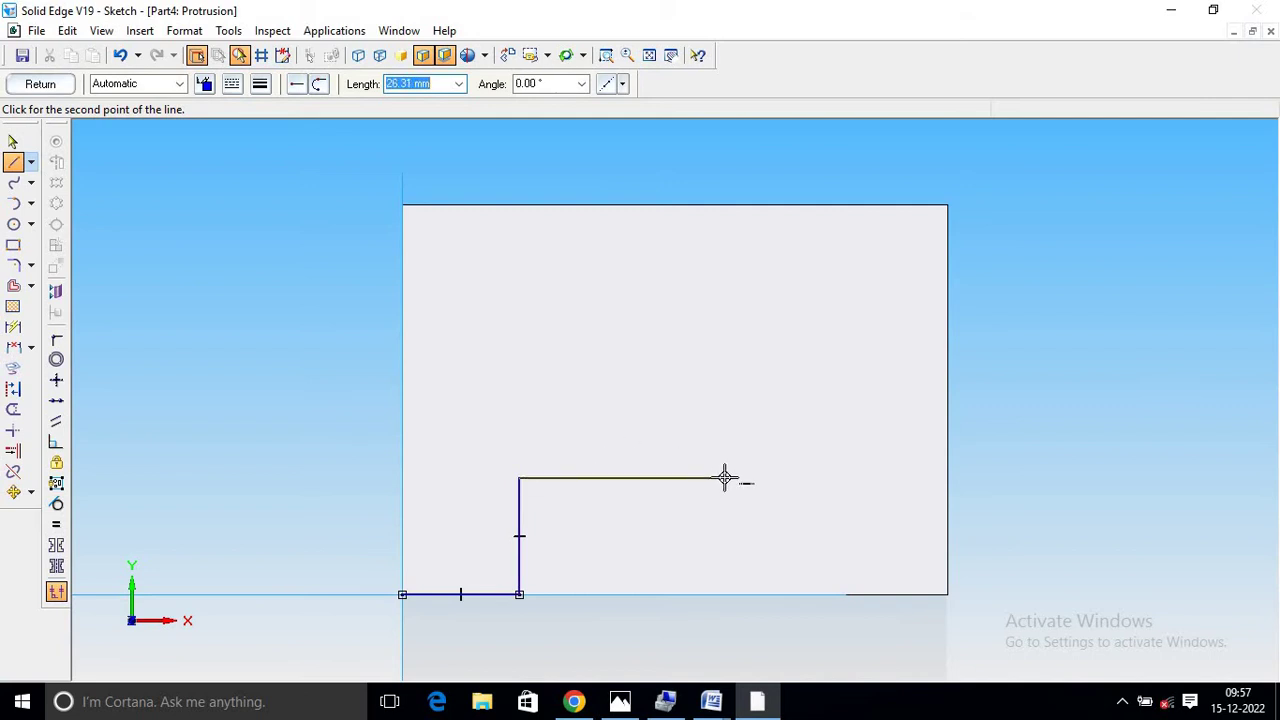
text(40)
key(Return)
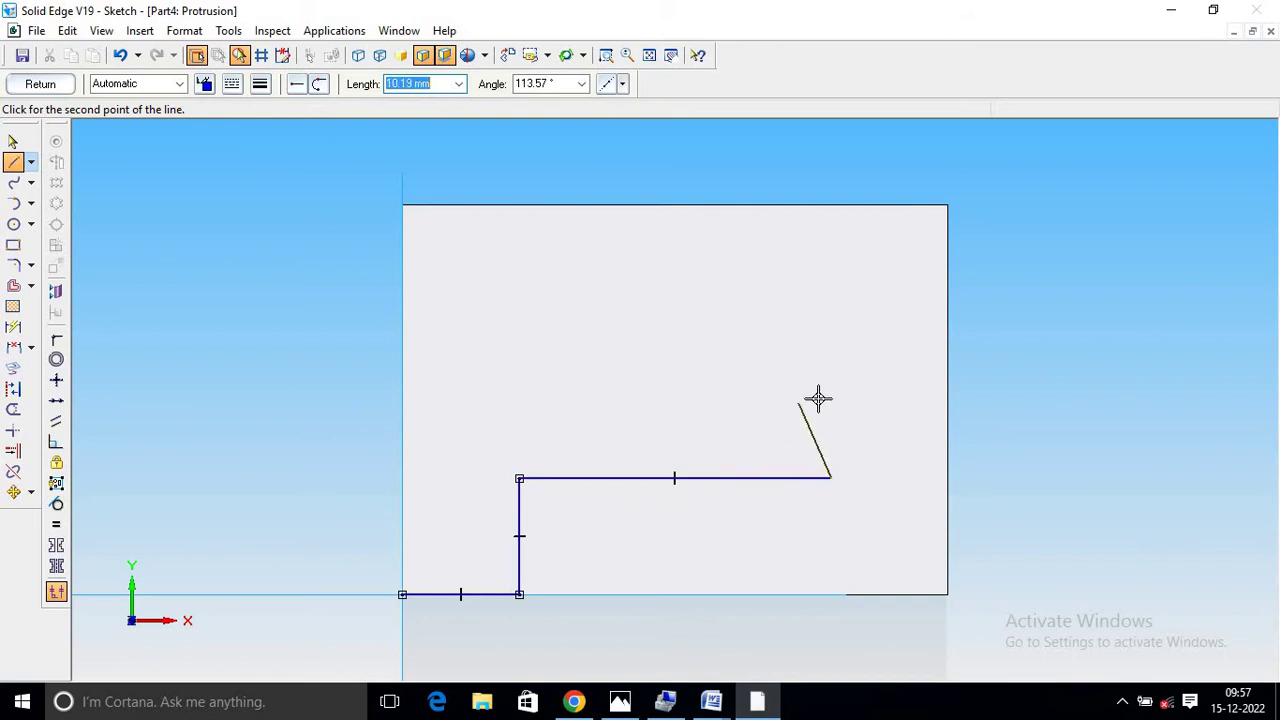
text(20)
key(Return)
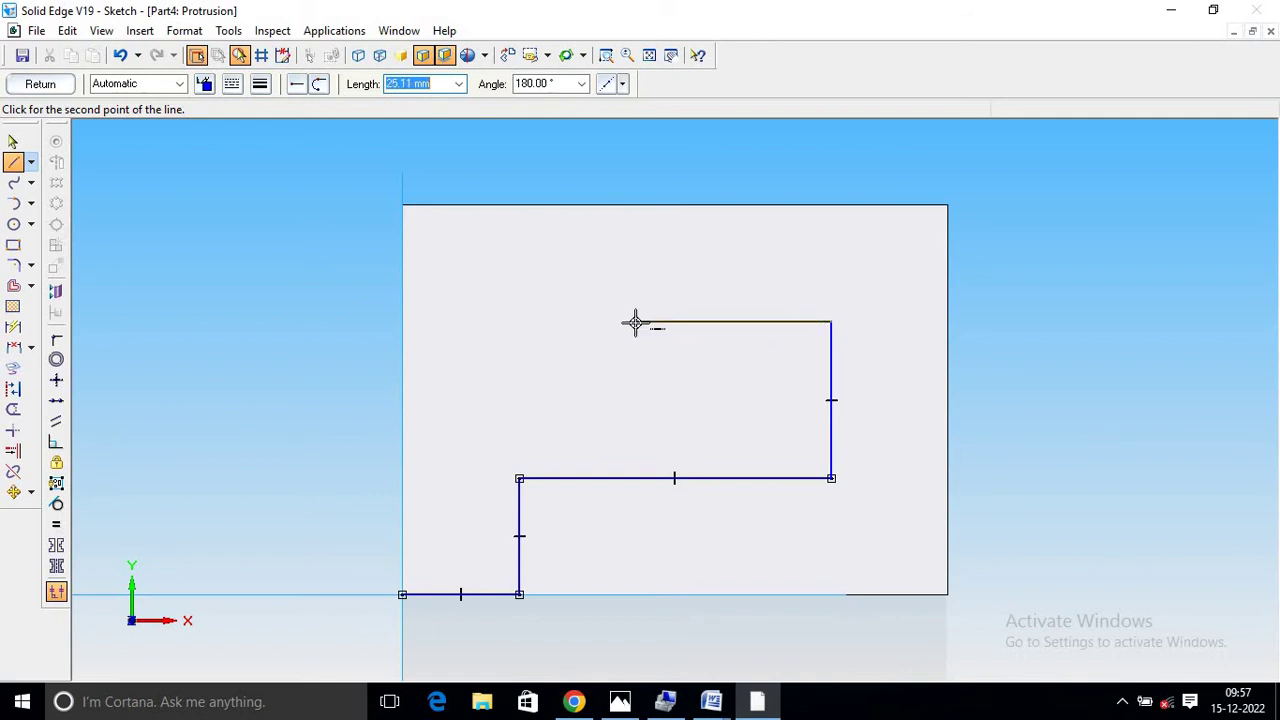
text(40)
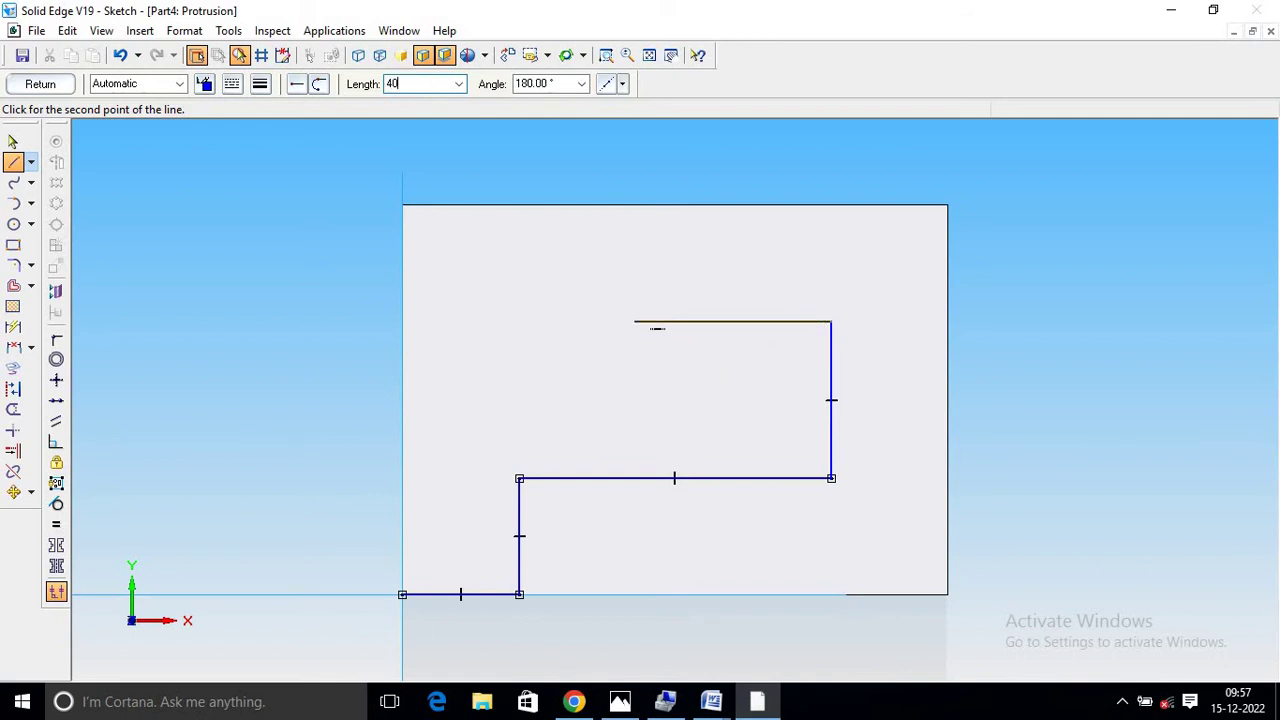
key(Return)
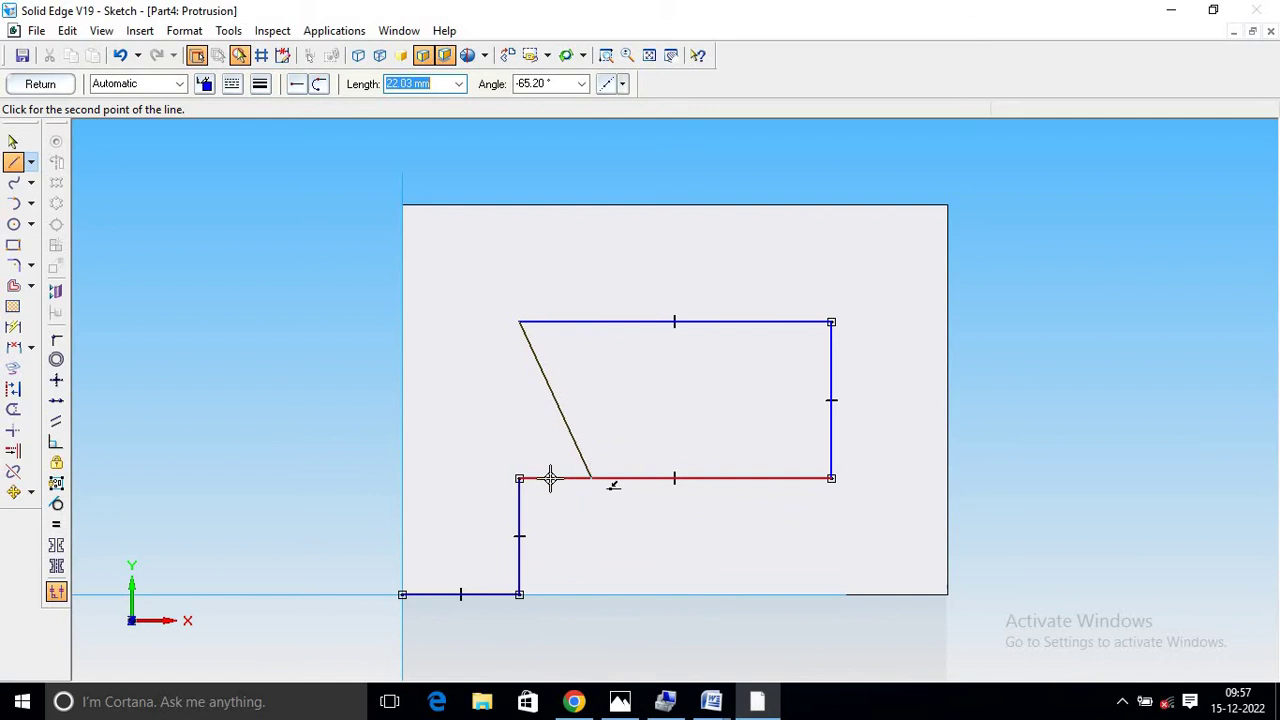
click(520, 479)
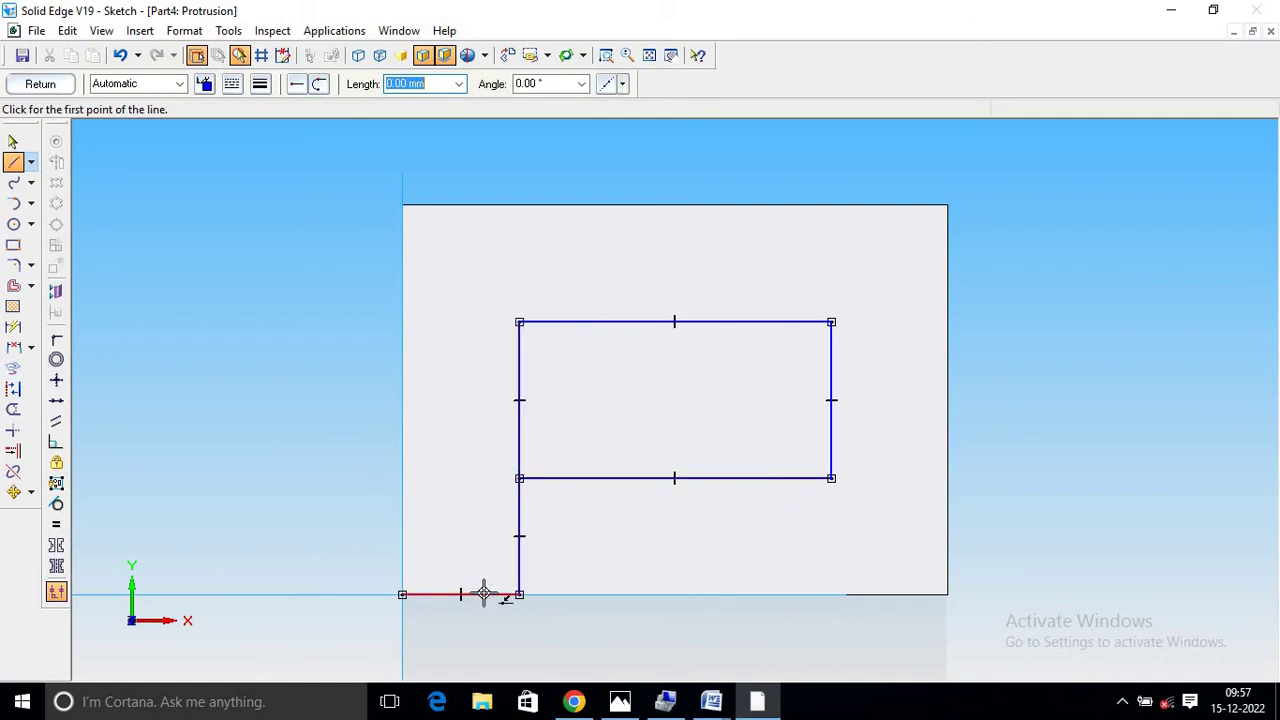
- Trim away the lower vertical line and leftover bottom segment, then finish the sketch
click(13, 410)
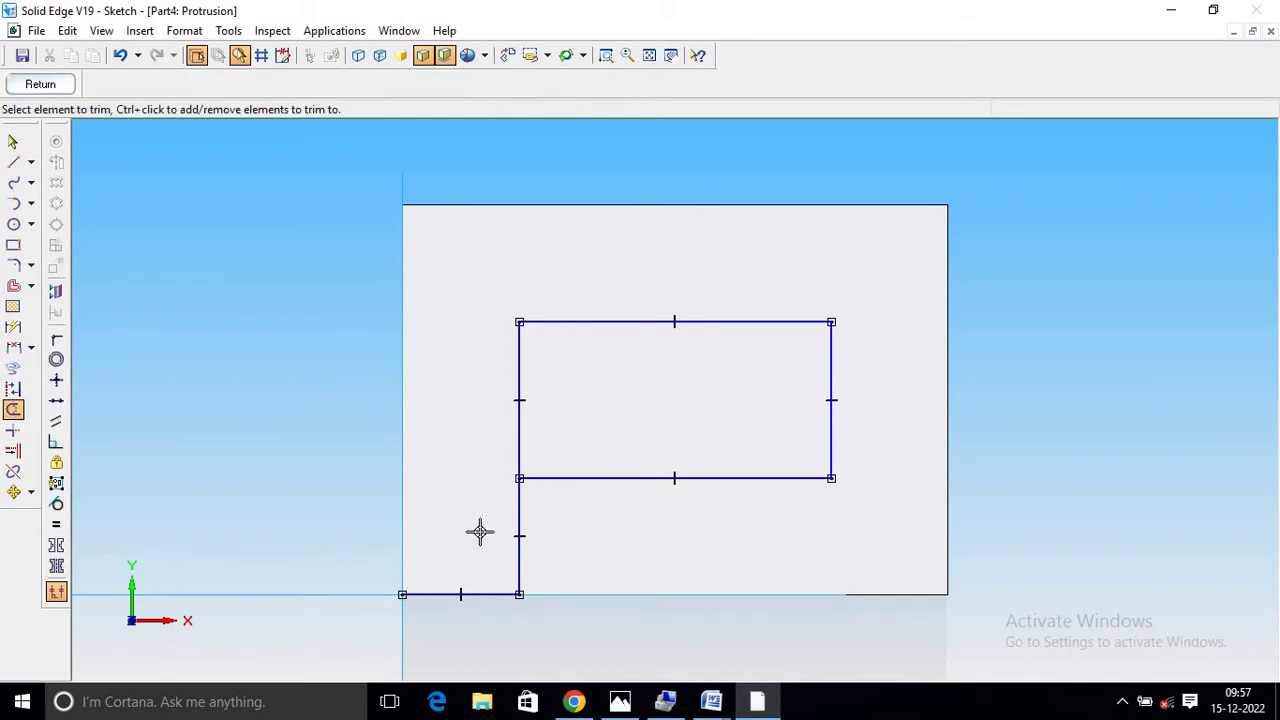
click(517, 511)
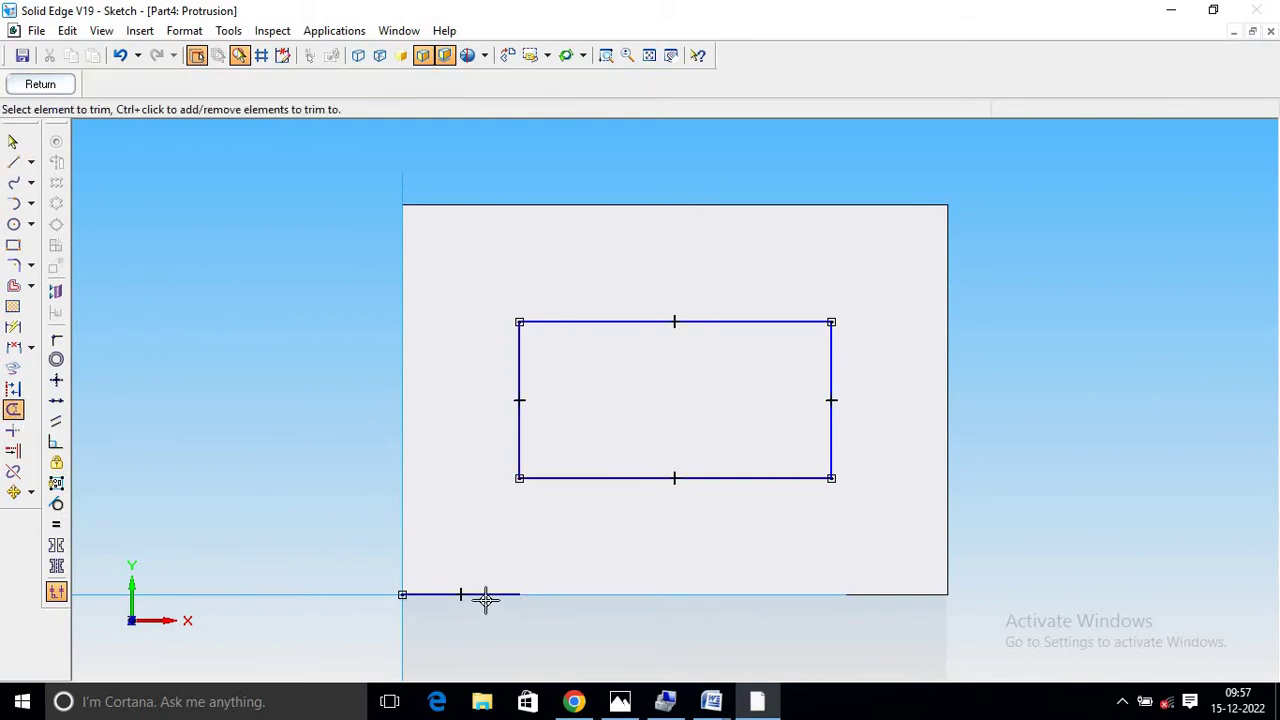
click(485, 597)
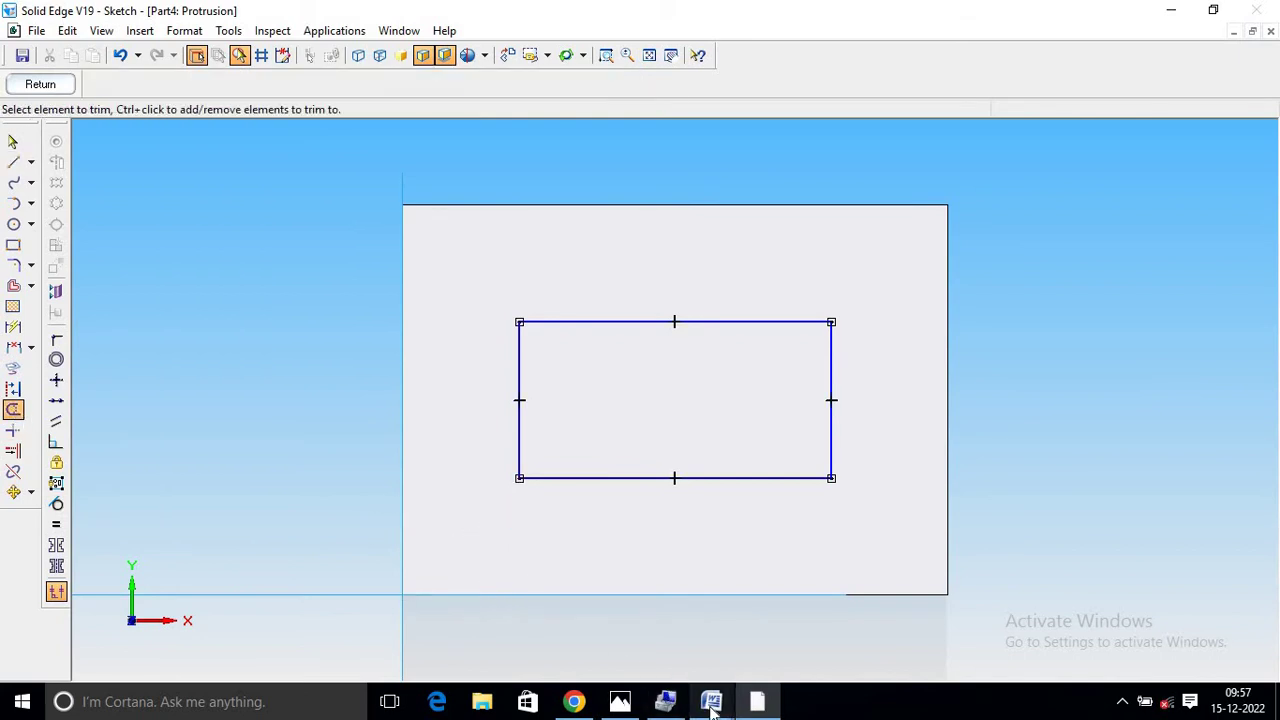
mouse_move(711, 701)
click(654, 648)
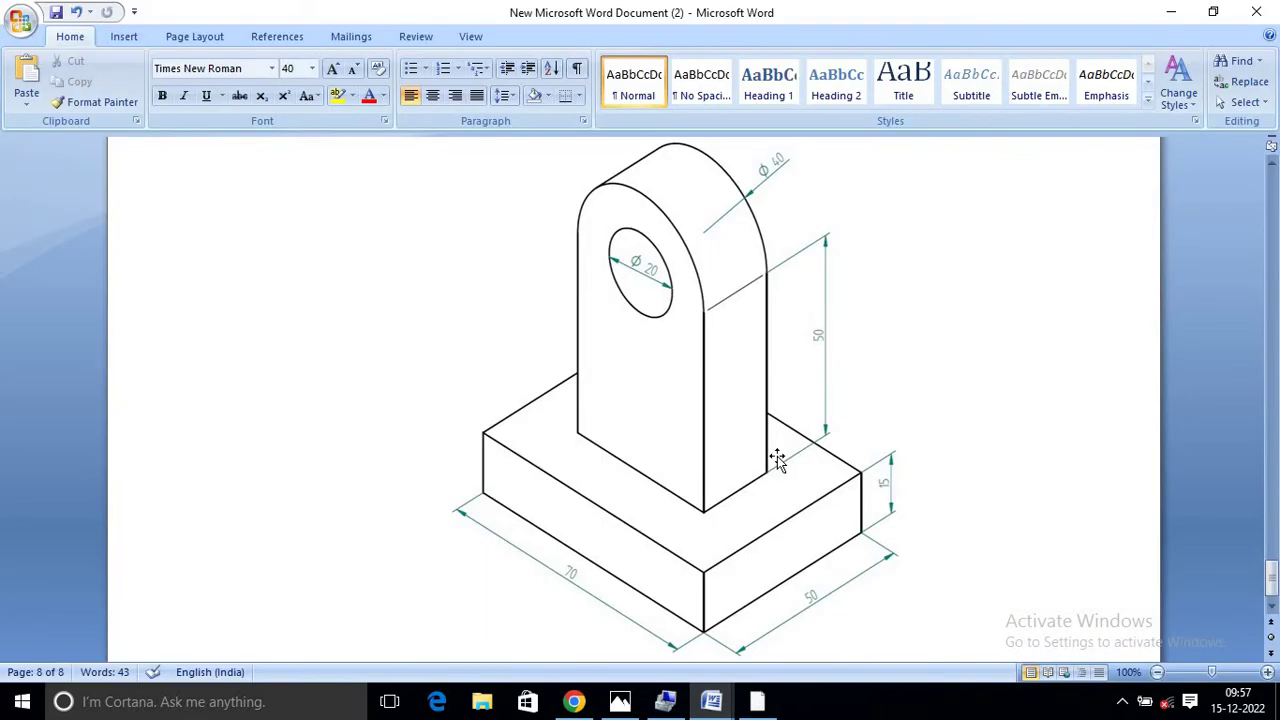
click(757, 701)
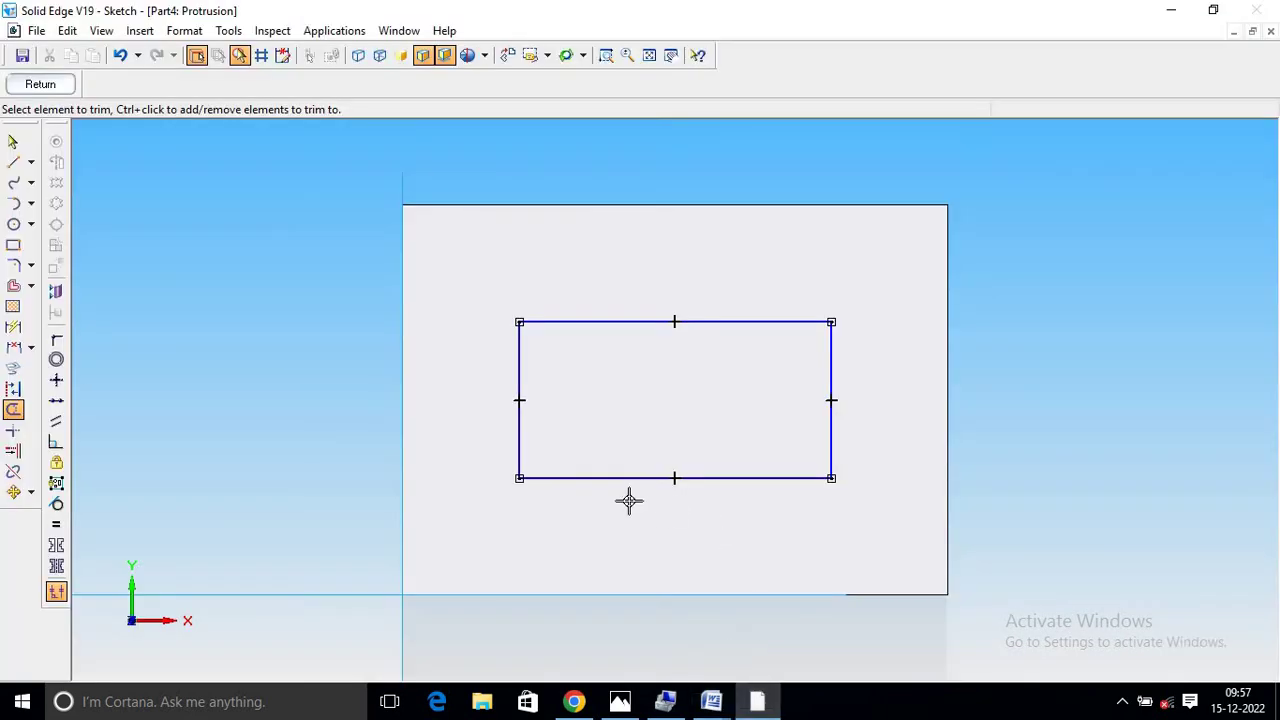
click(50, 84)
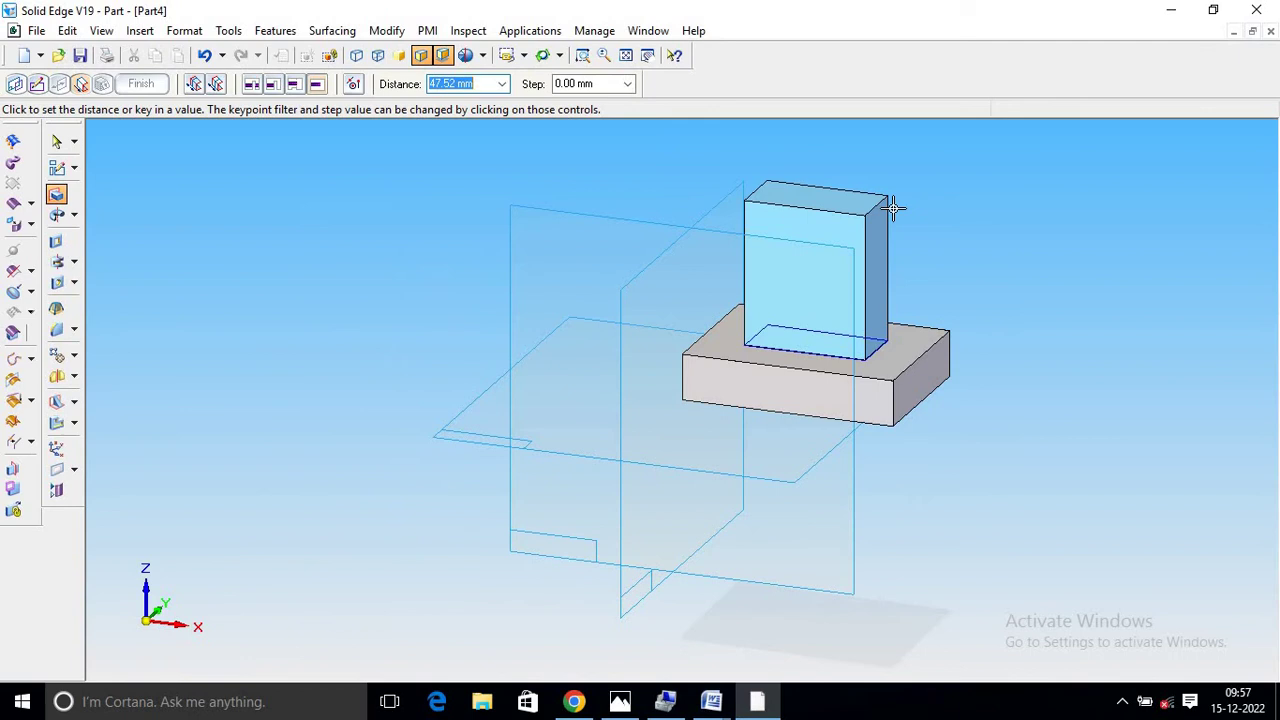
- Extrude the 40 × 20 profile 50 mm upward and pan the bracket down-left in view
text(50)
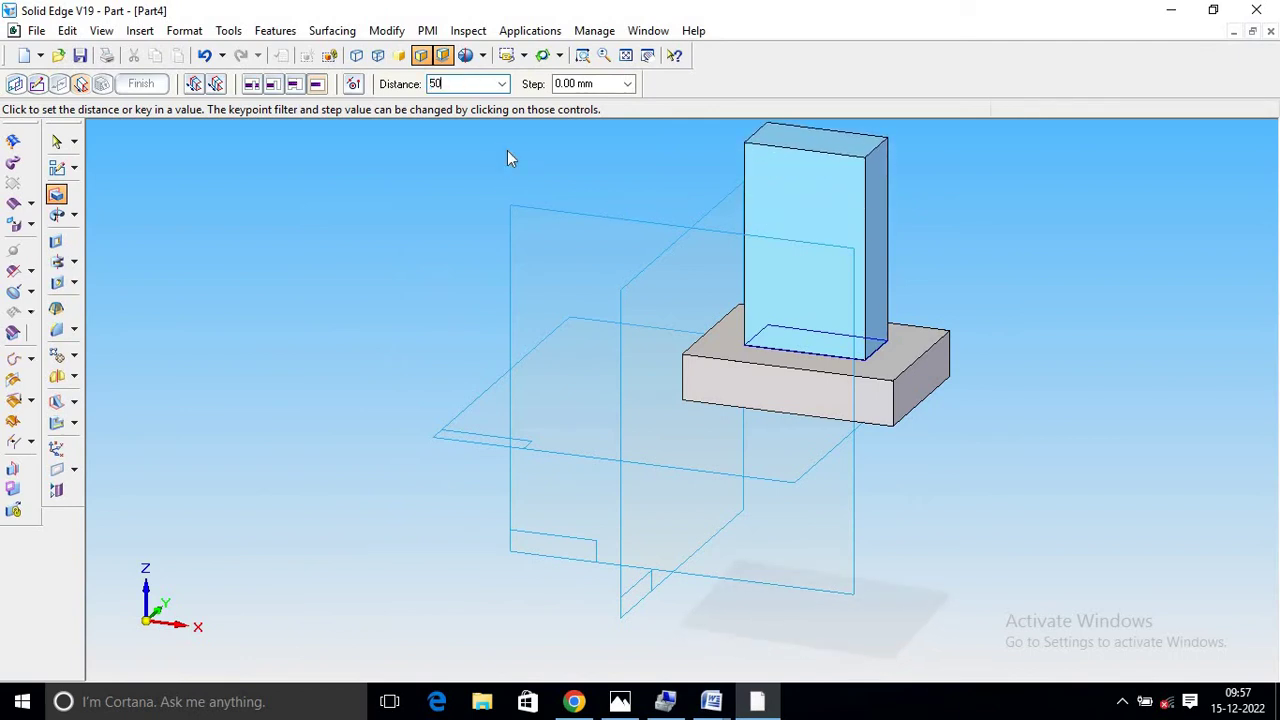
key(Return)
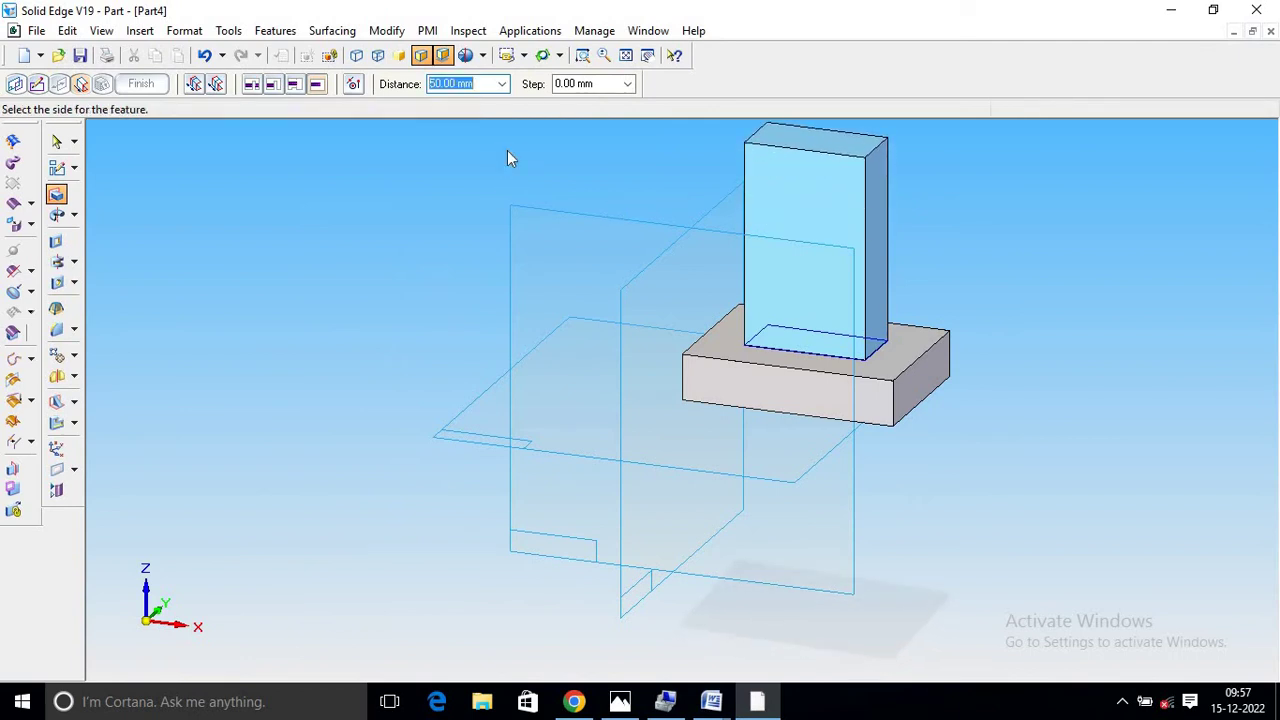
click(810, 200)
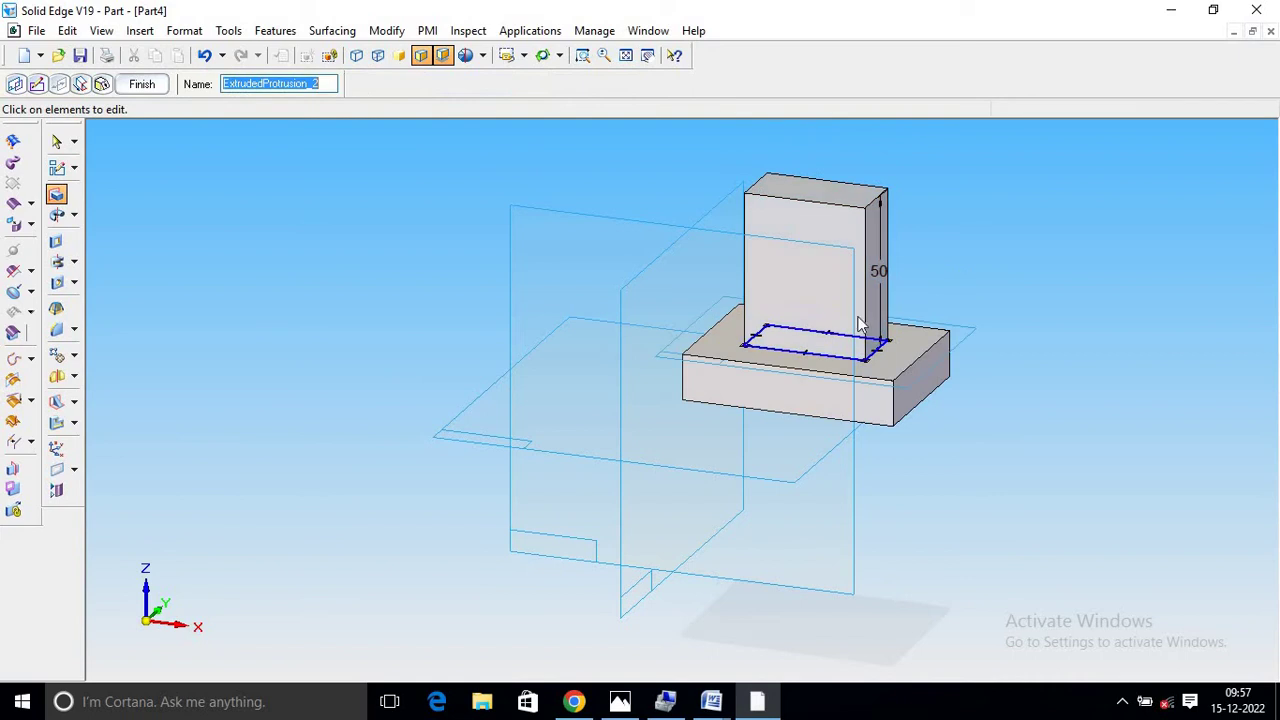
click(648, 56)
drag(843, 243, 652, 379)
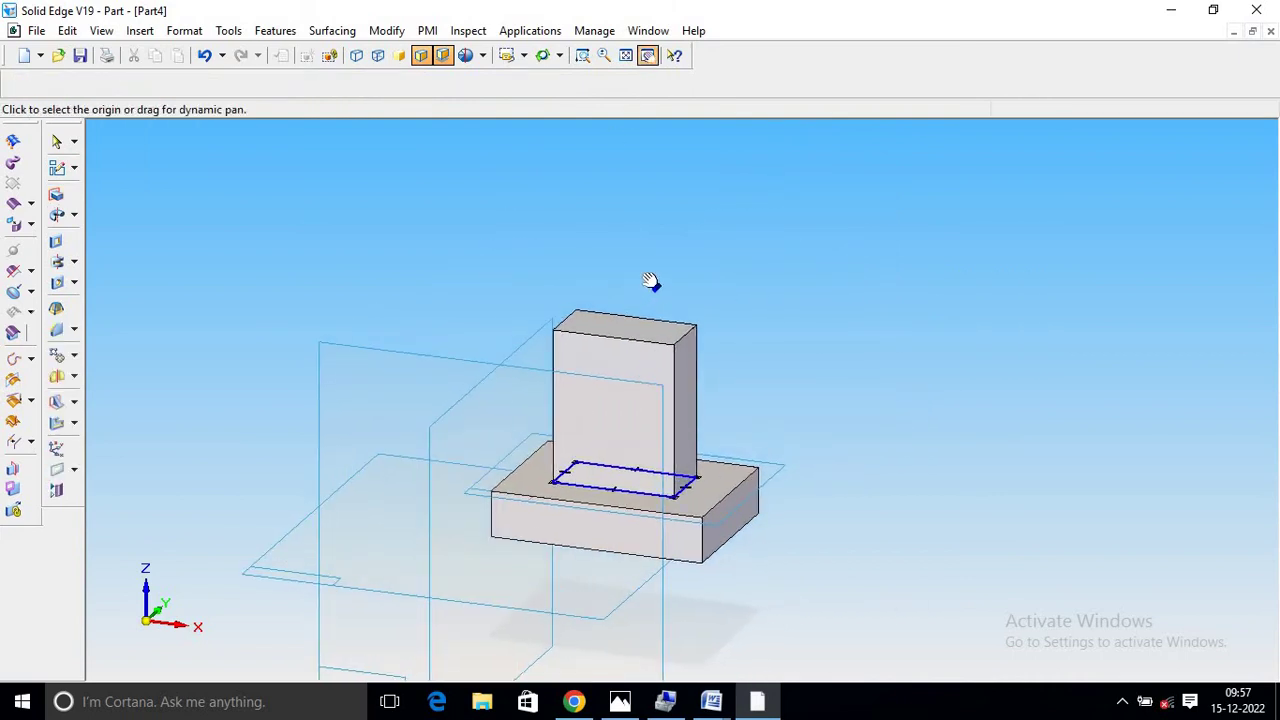
mouse_move(711, 701)
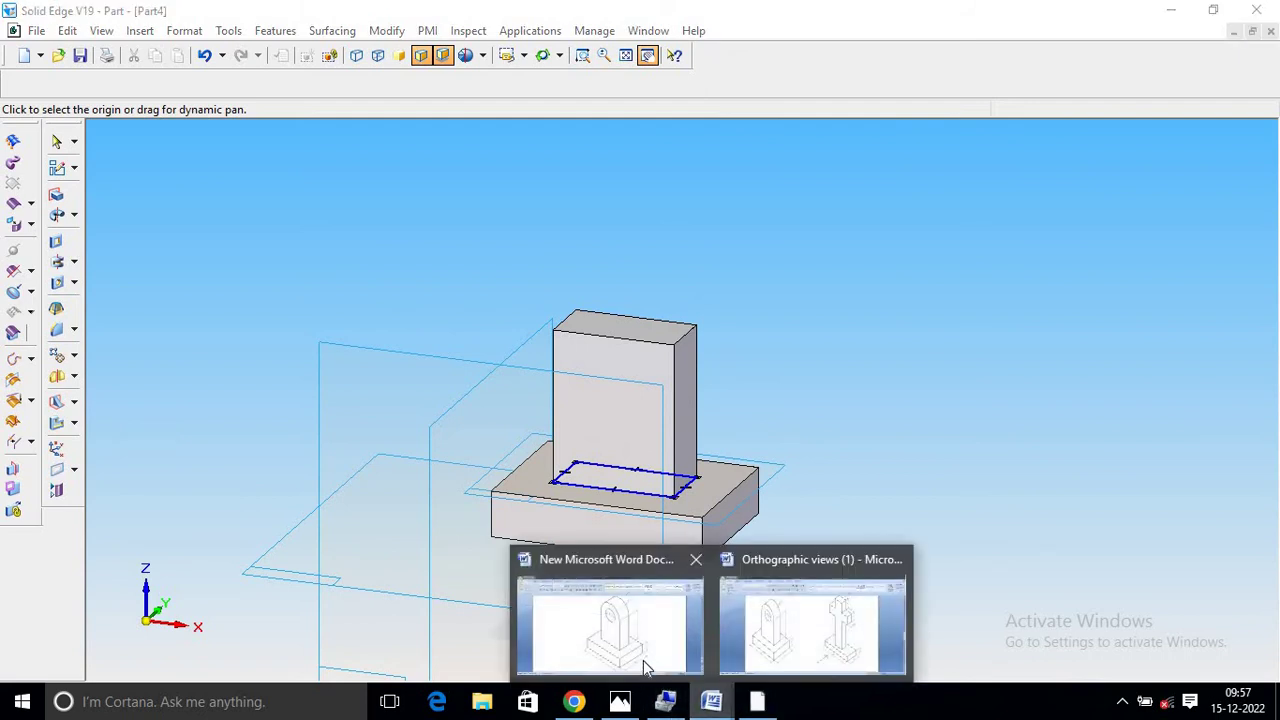
click(645, 668)
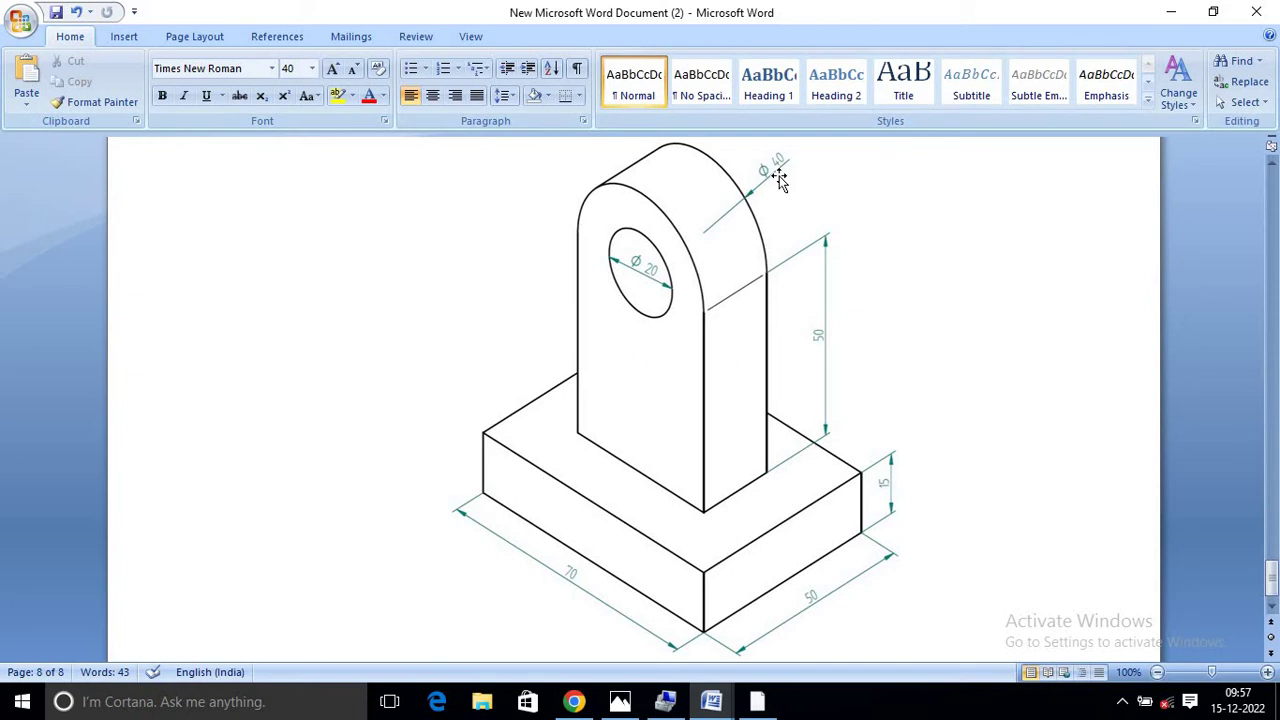
click(757, 701)
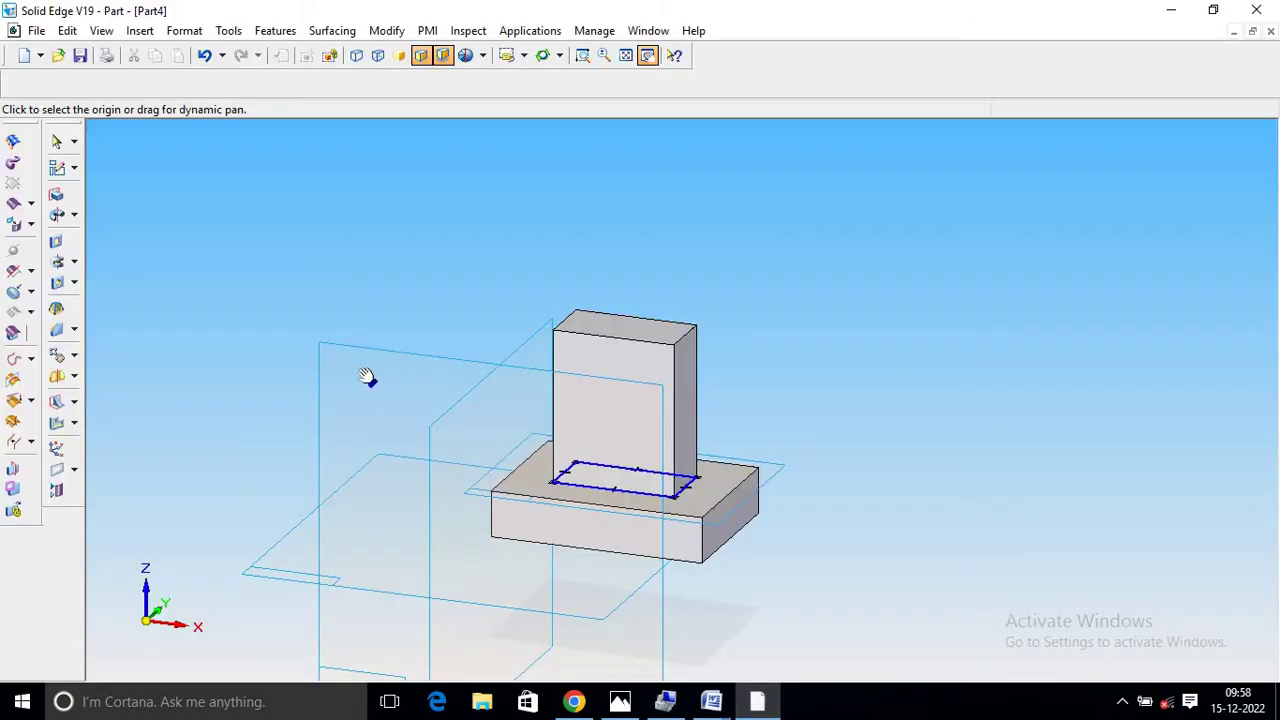
- Start a protrusion on the upright's front face and draw a line across its top edge
click(56, 195)
click(640, 348)
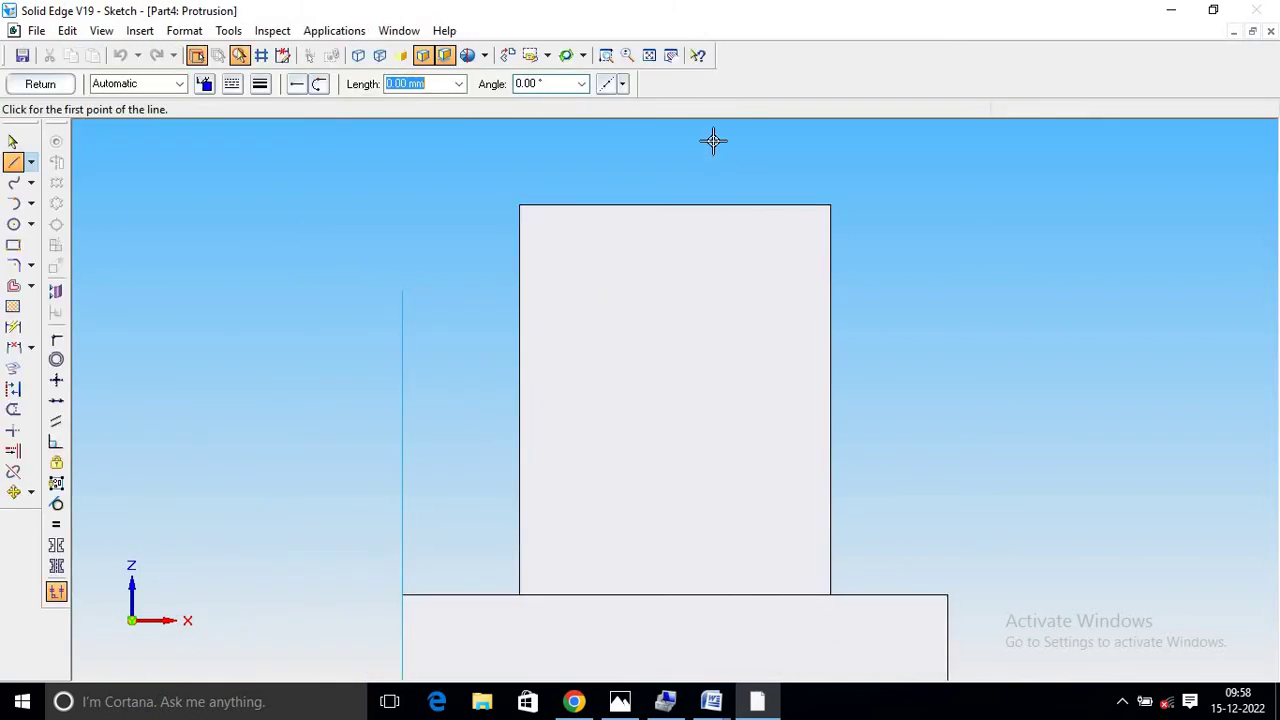
click(671, 55)
drag(738, 321, 607, 431)
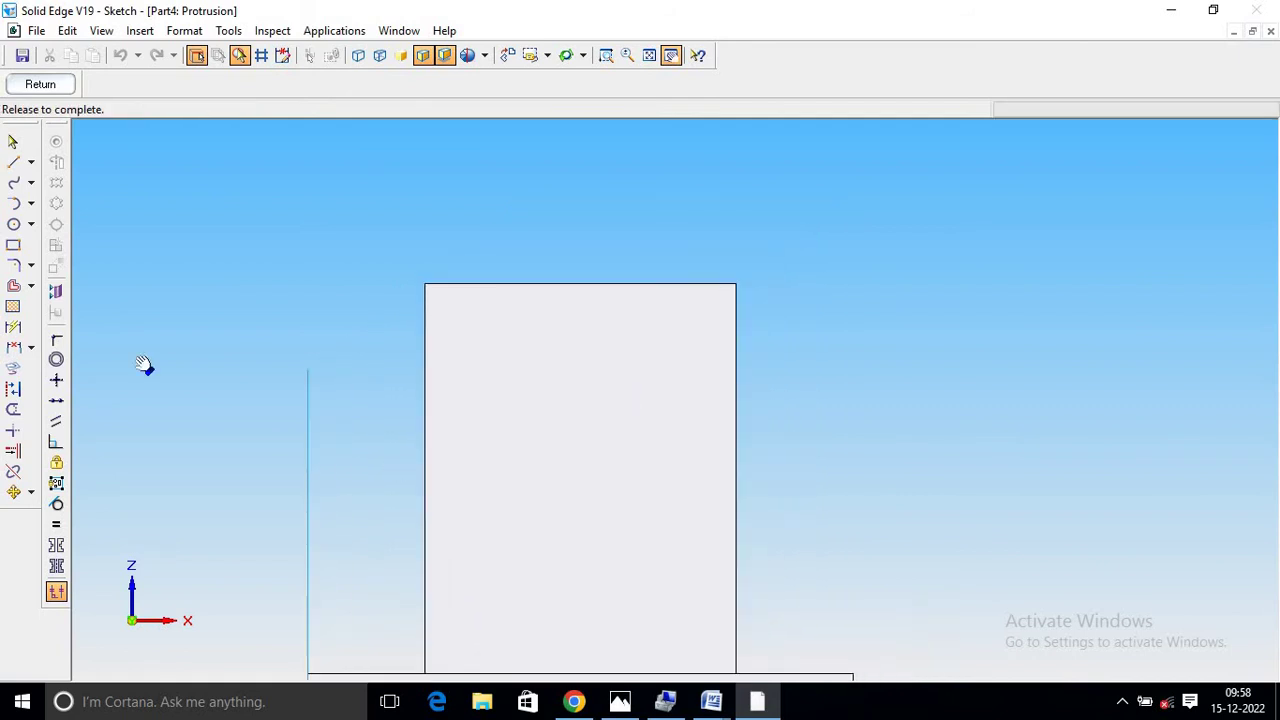
click(14, 164)
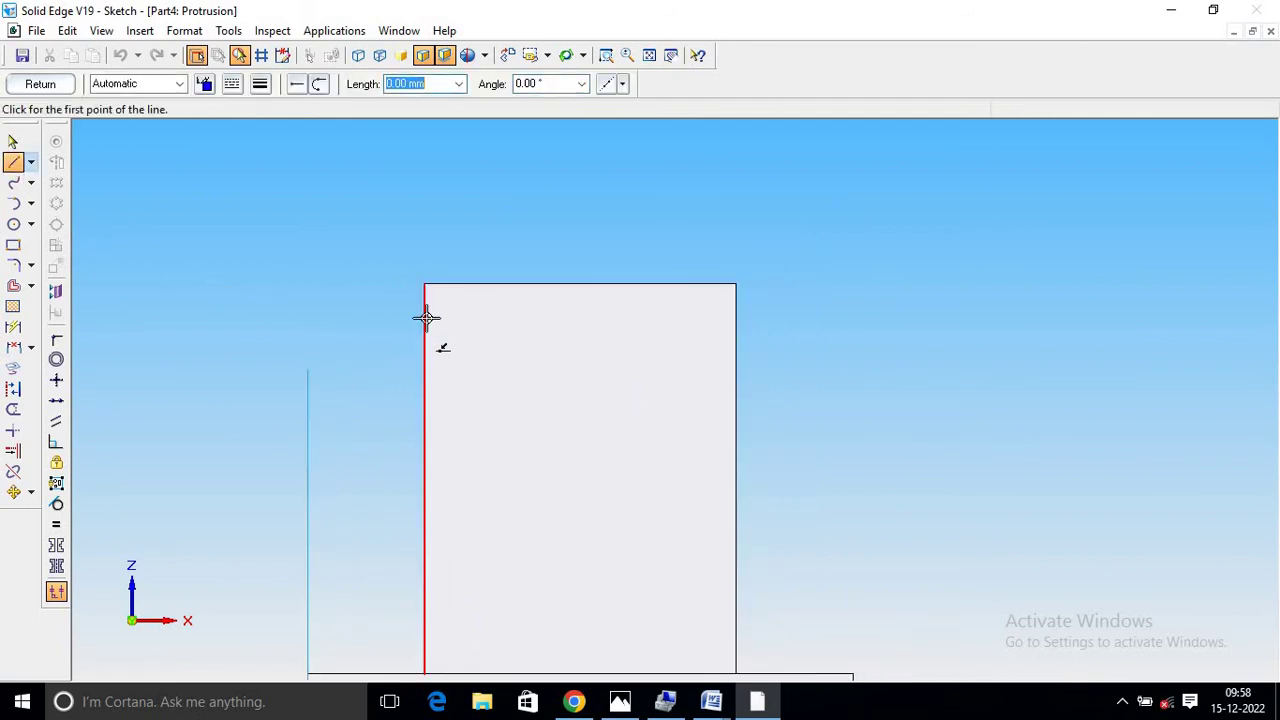
click(426, 286)
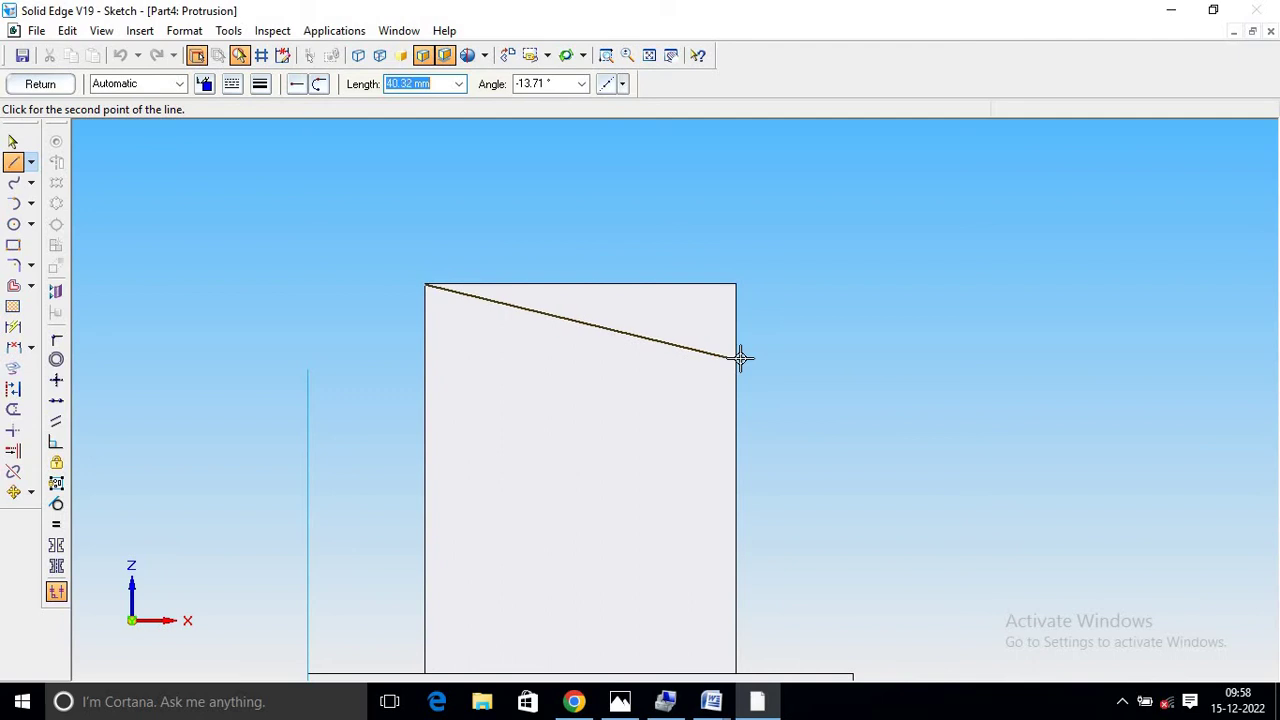
click(737, 285)
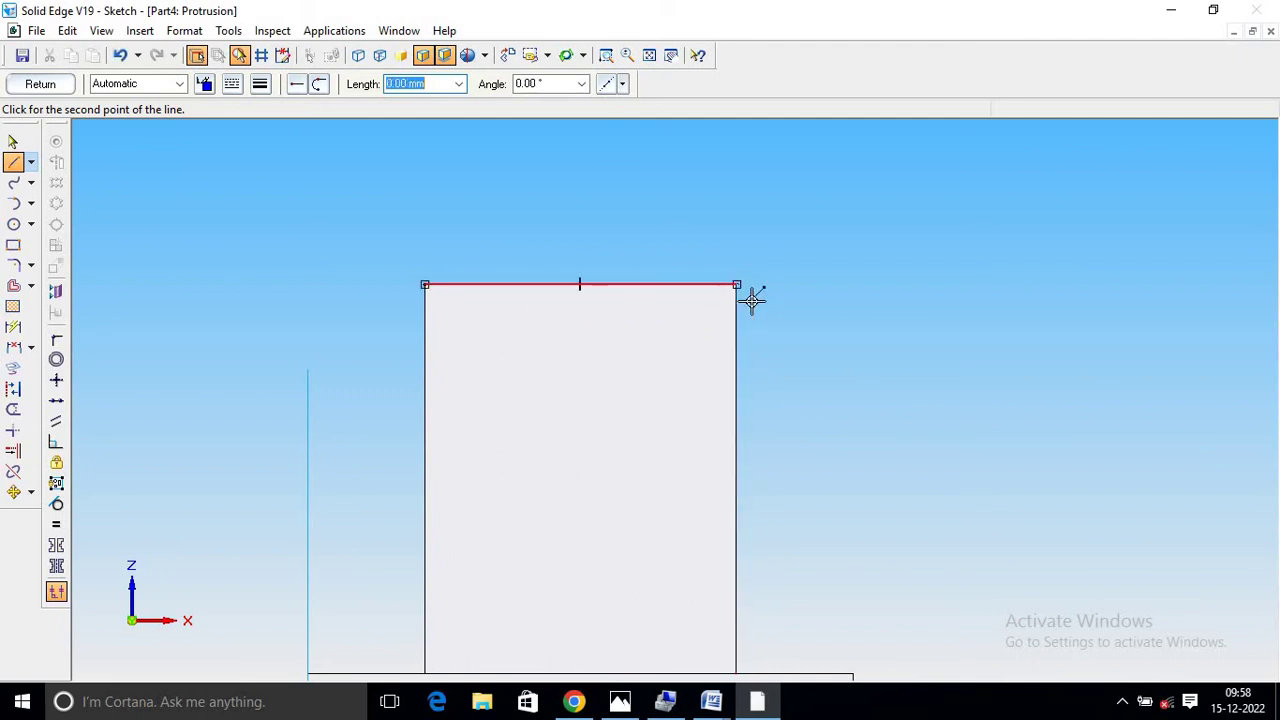
- Add a 40 mm circle centred on that line, trim its lower arc, and finish the sketch
click(14, 225)
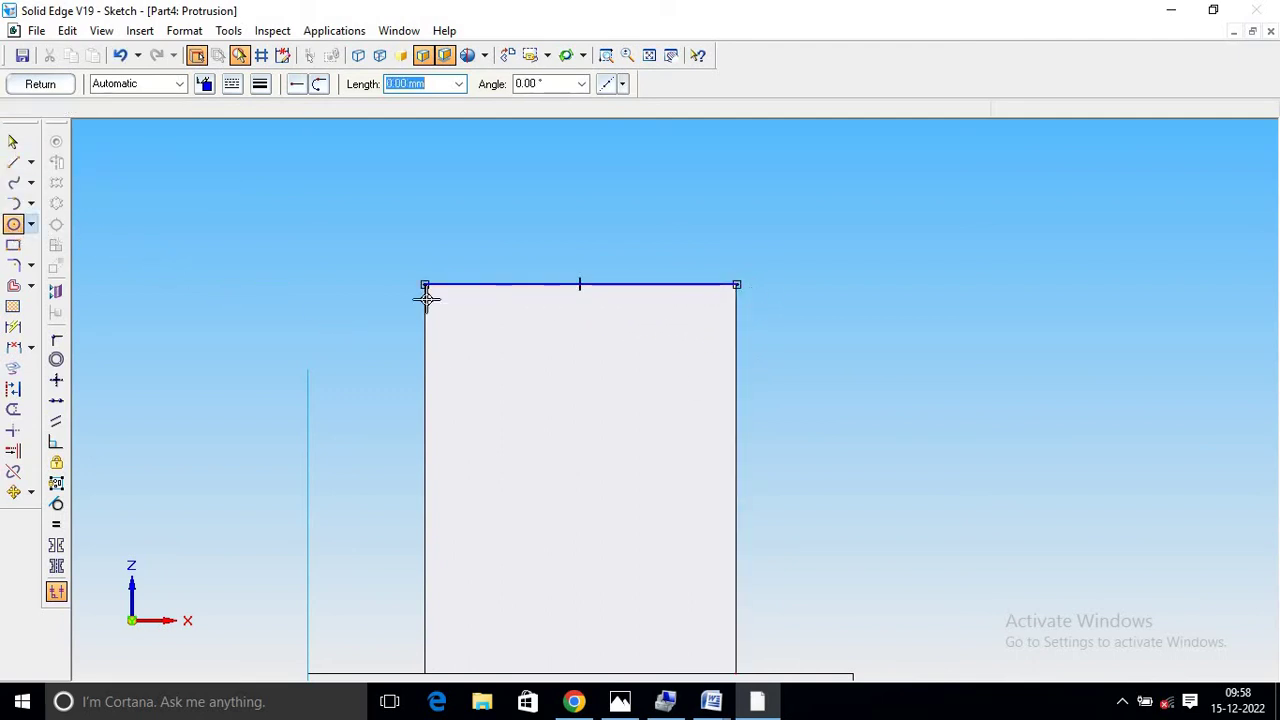
click(580, 285)
text(4)
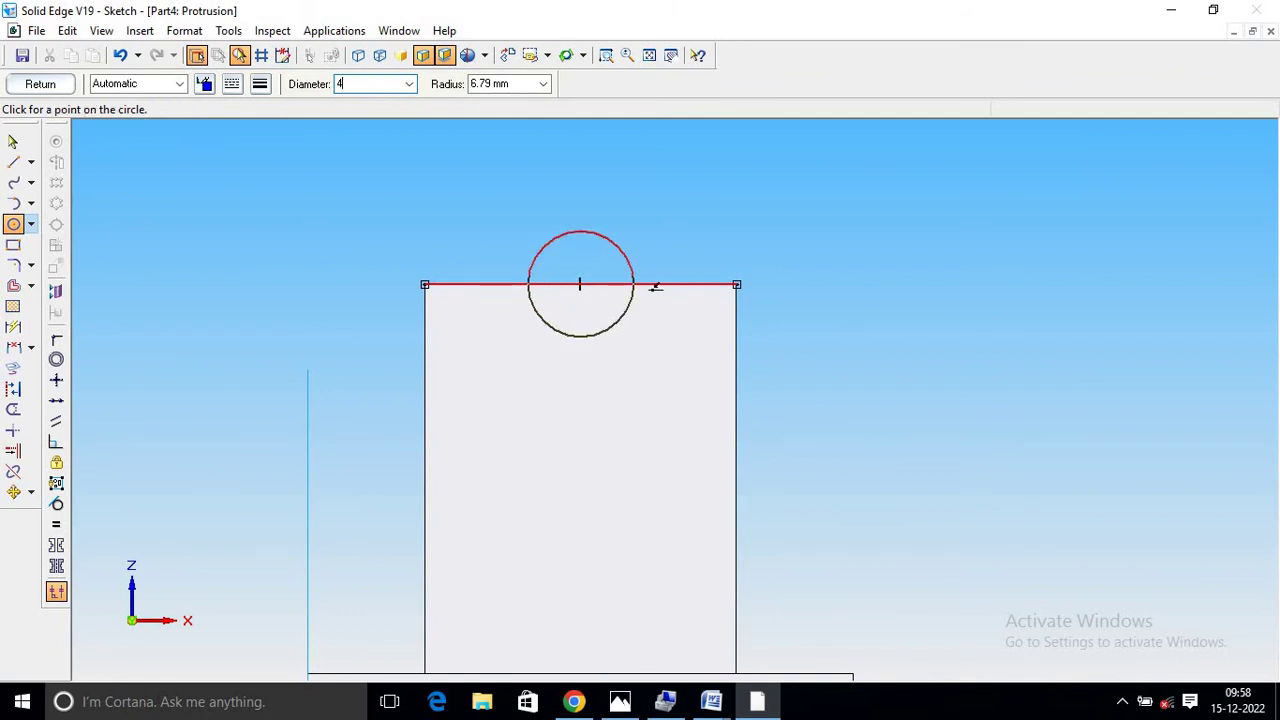
key(Tab)
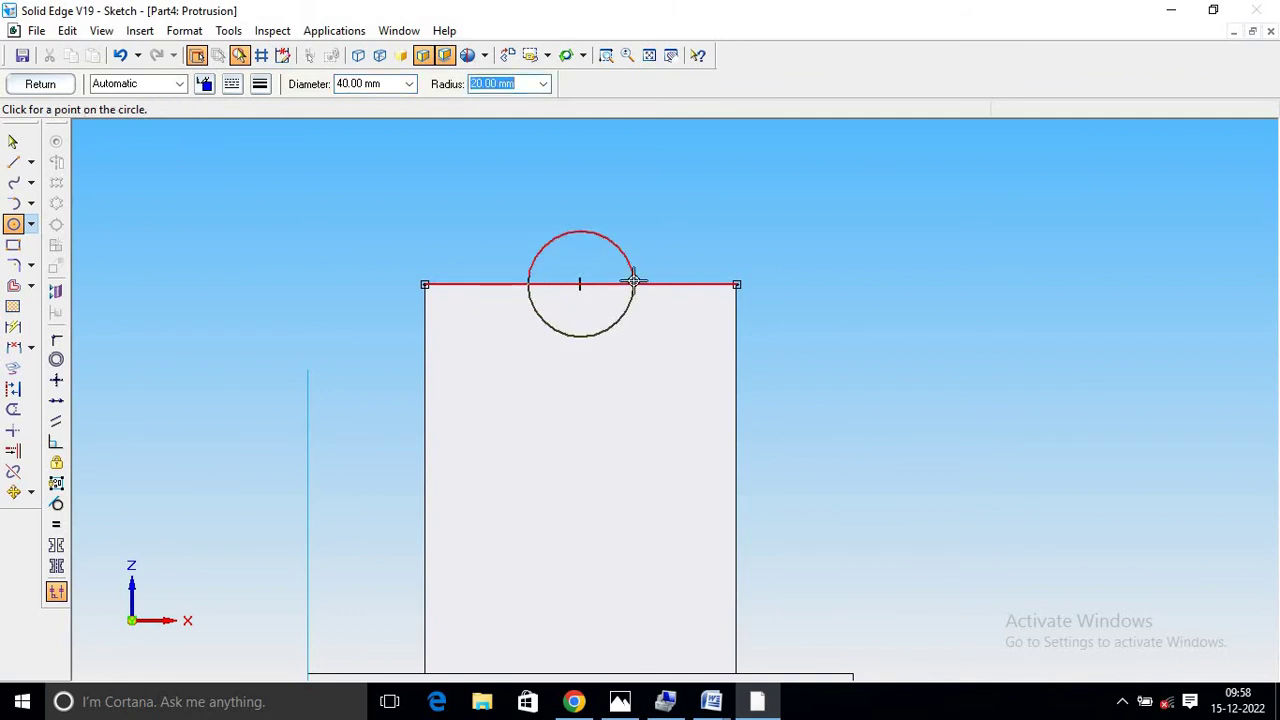
click(633, 280)
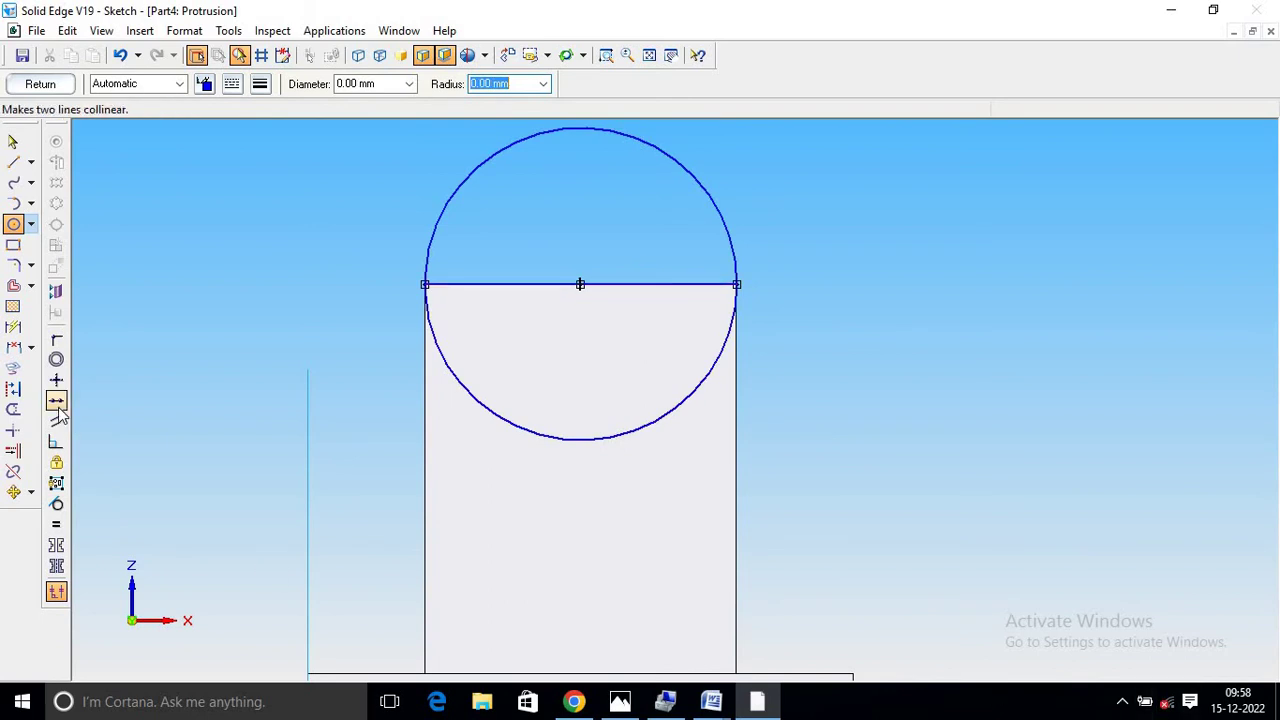
click(13, 409)
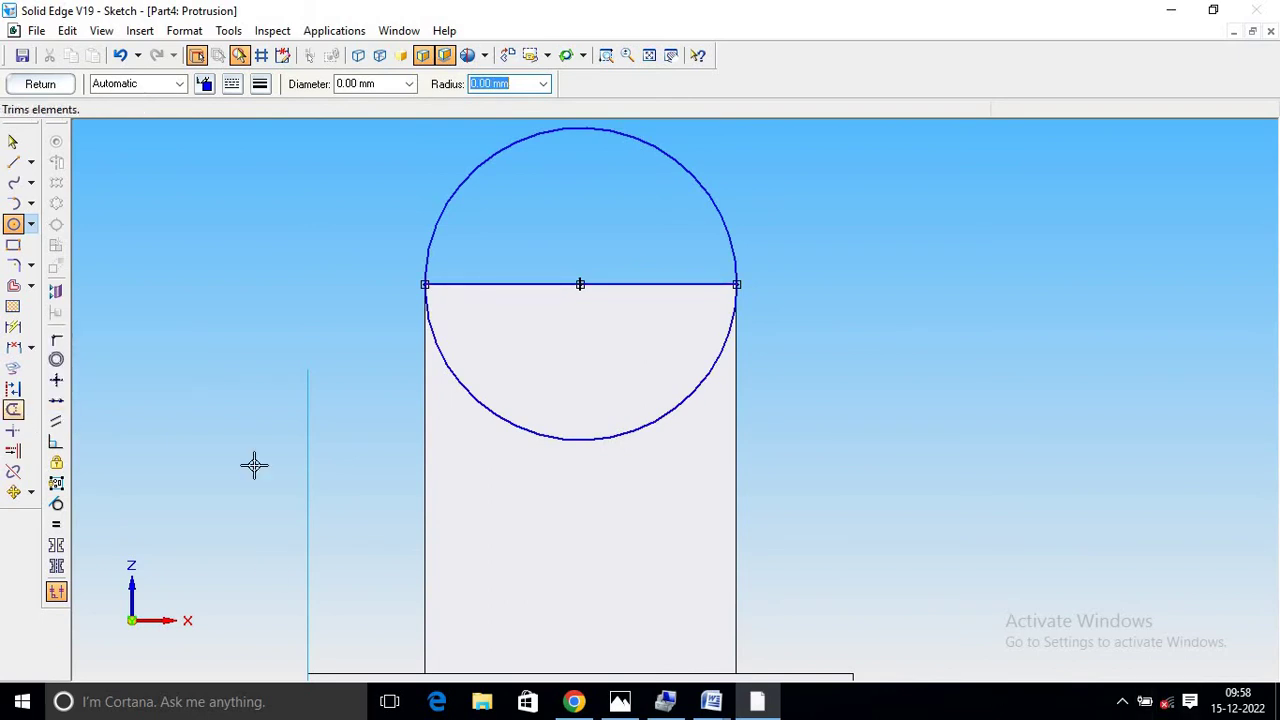
click(656, 450)
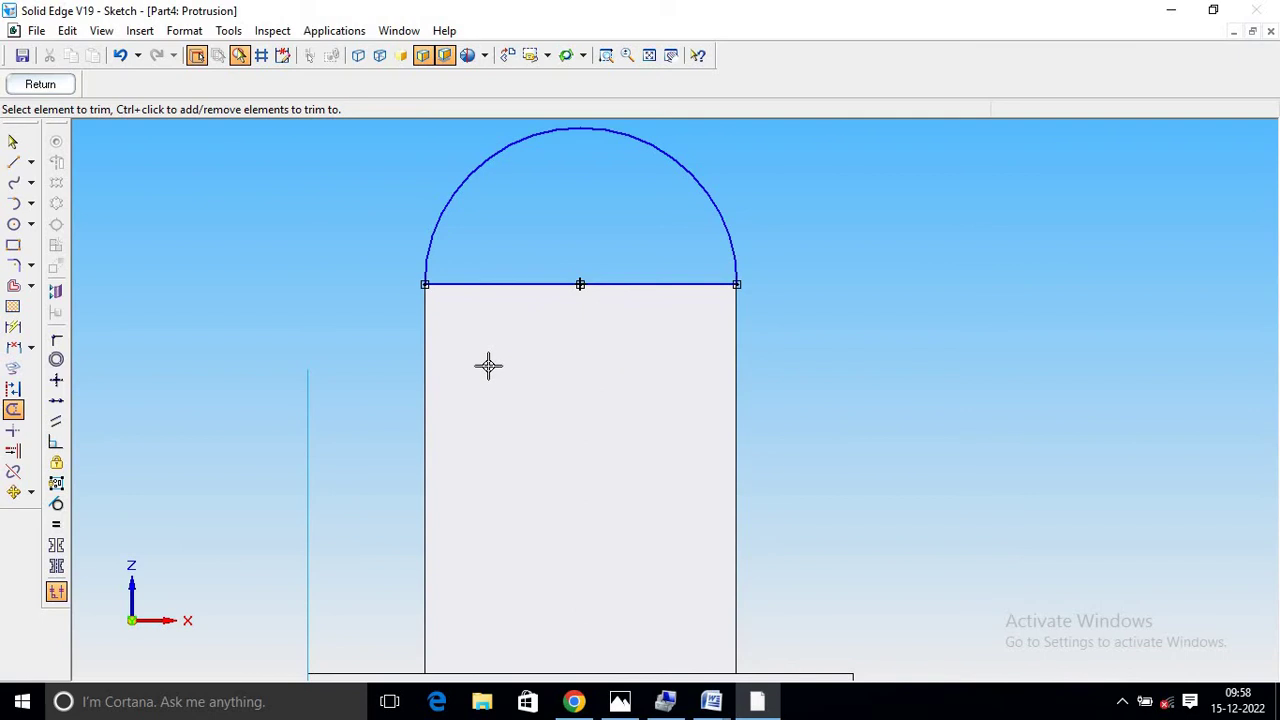
click(38, 84)
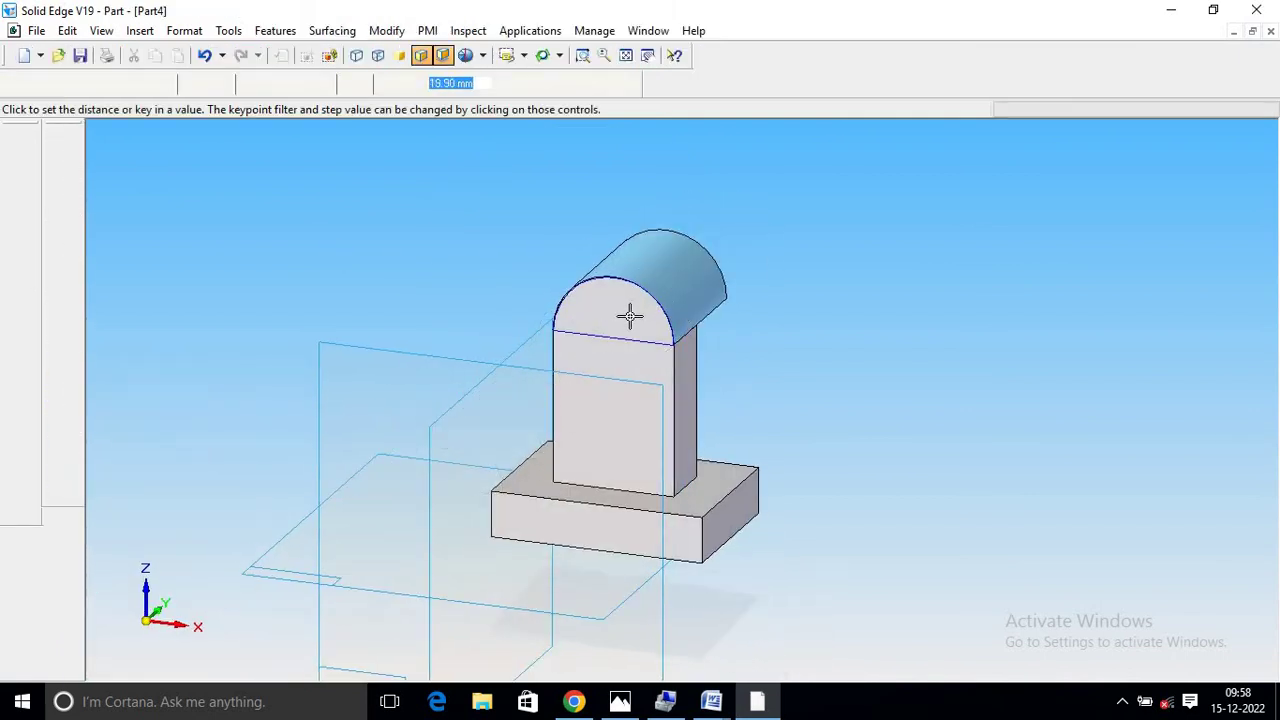
- Extrude the semicircular cap 20 mm onto the upright, then compare with the Word drawing
text(2)
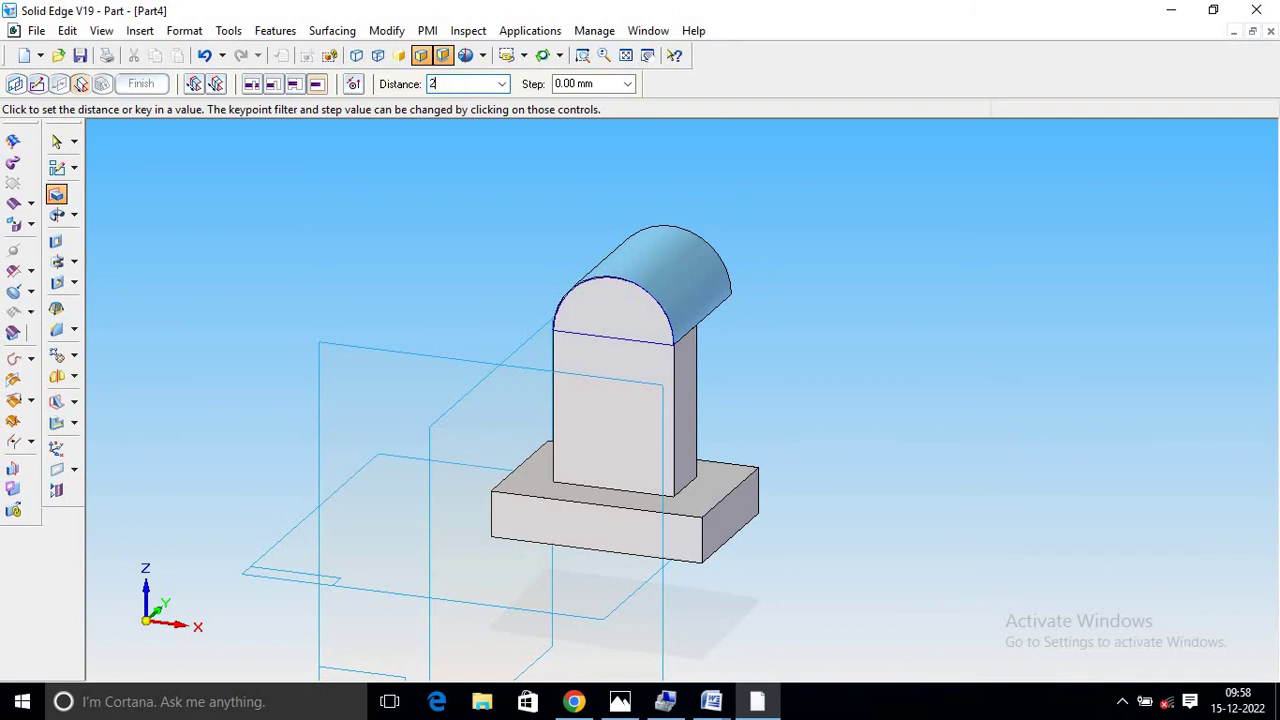
key(Return)
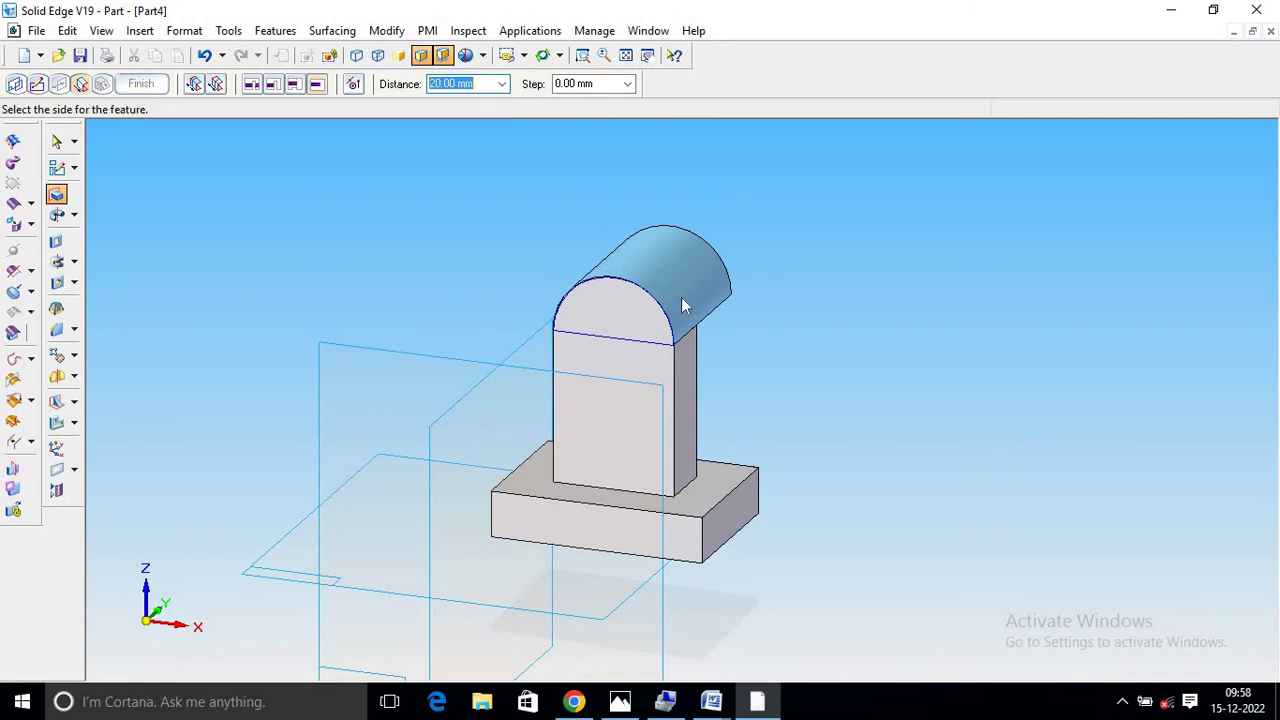
click(681, 297)
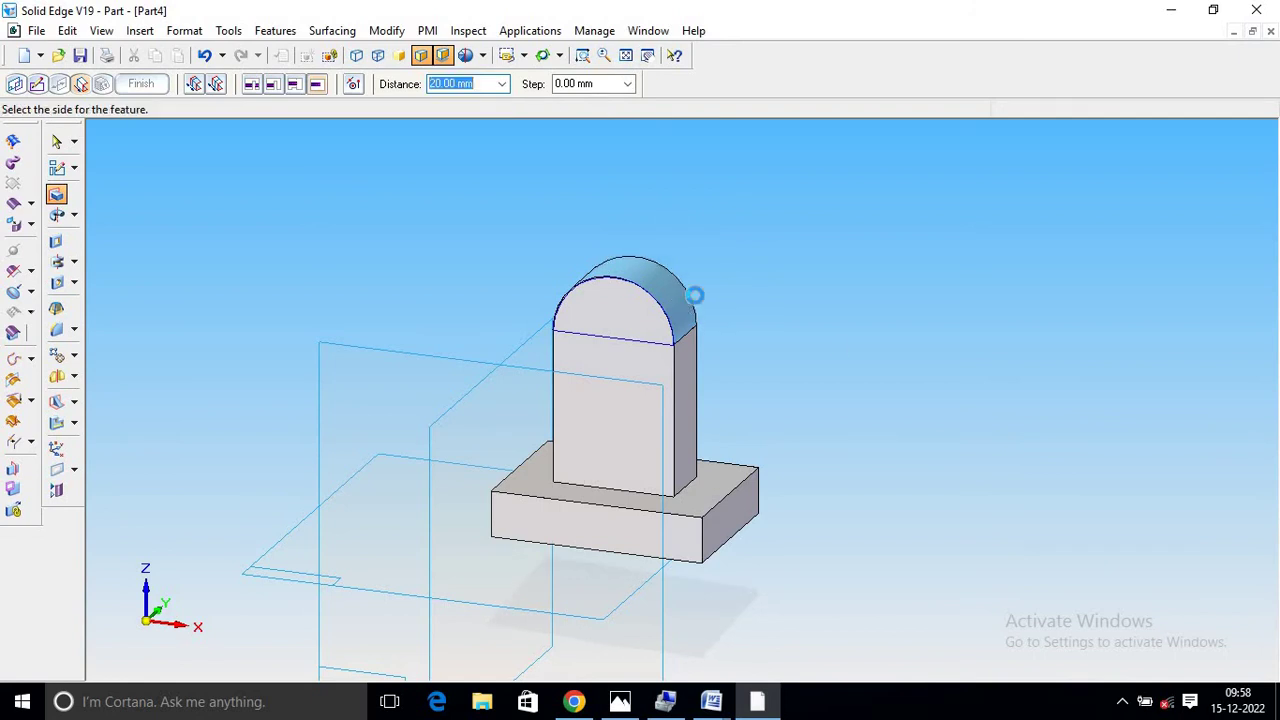
click(711, 701)
click(645, 651)
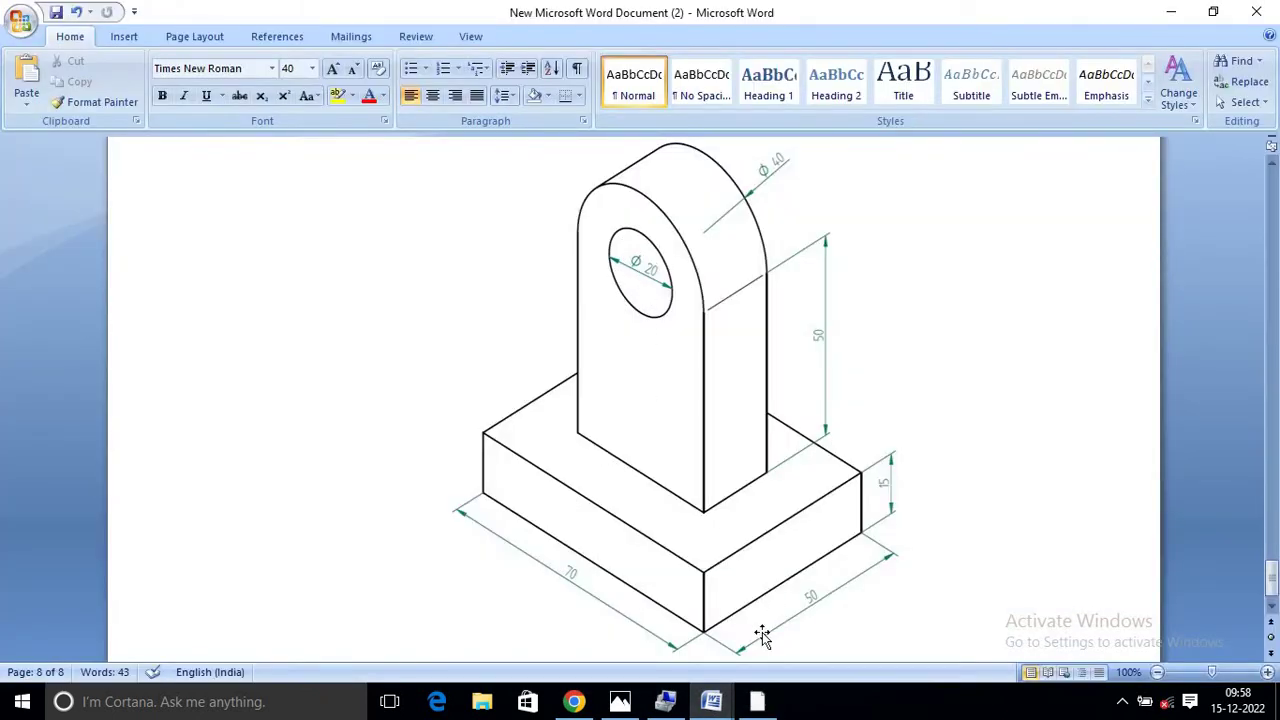
click(757, 701)
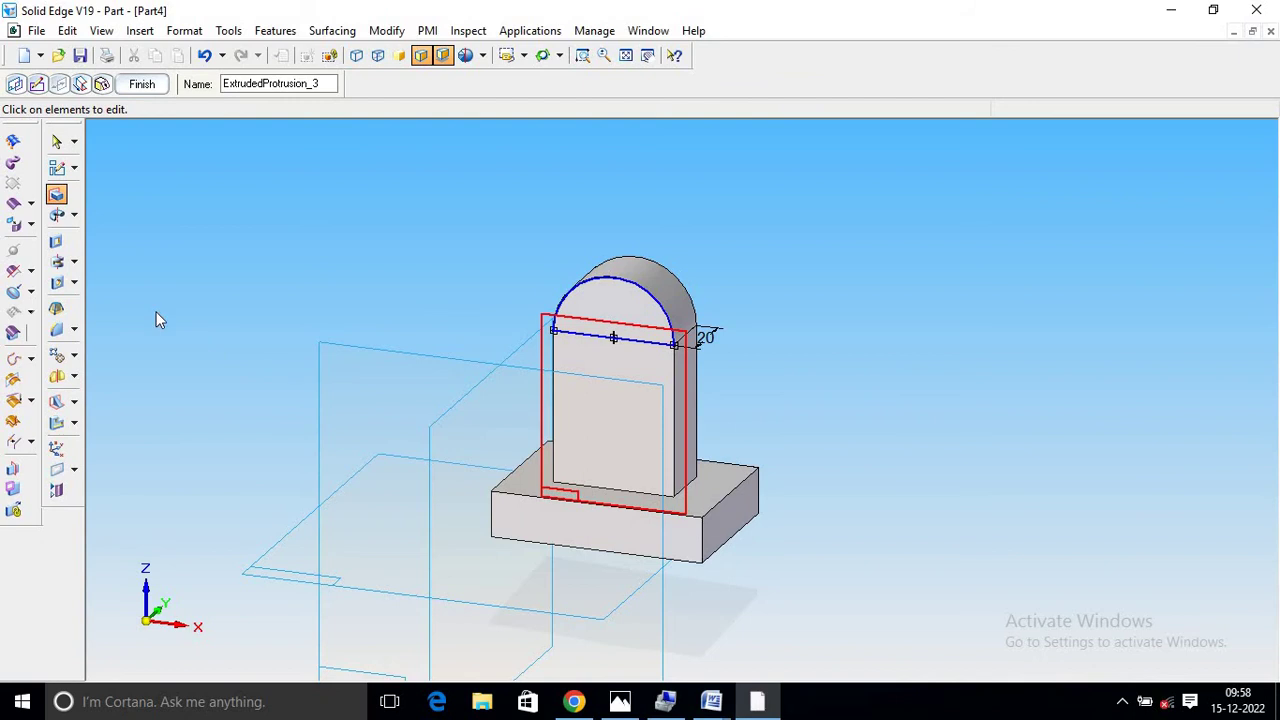
- Start a cutout on the upright's front face and draw a horizontal line across it
click(56, 242)
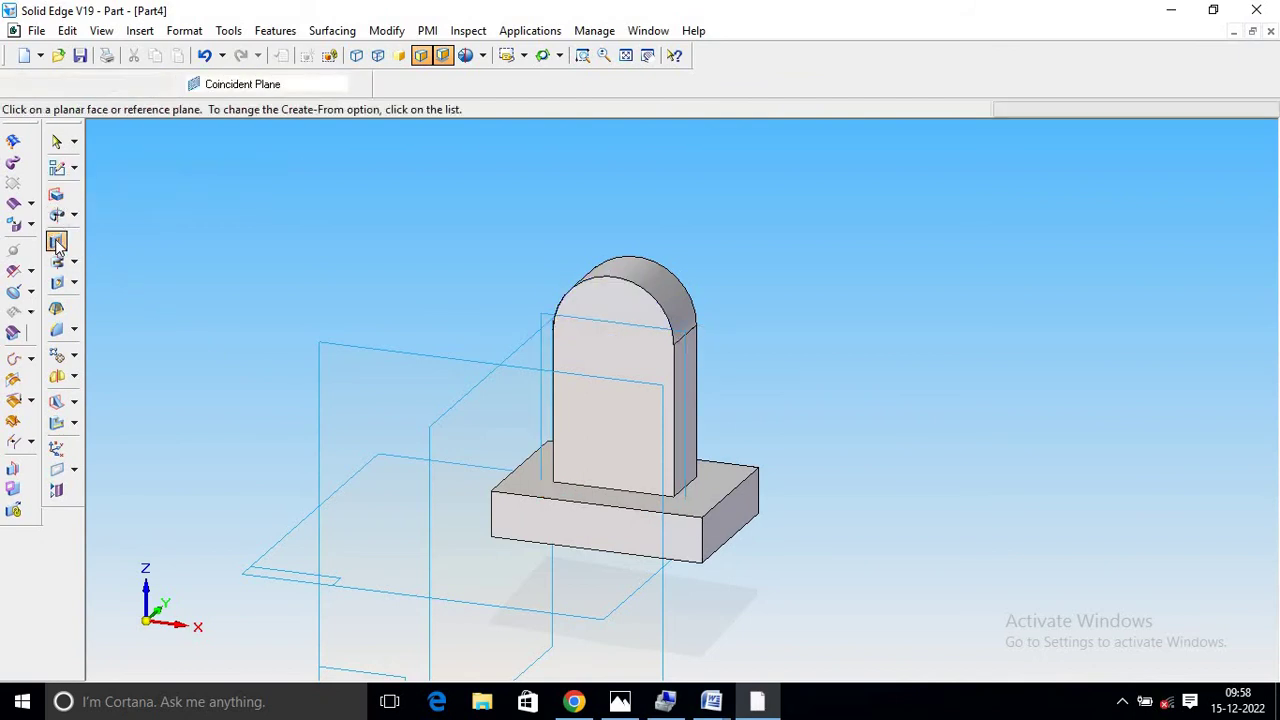
click(639, 336)
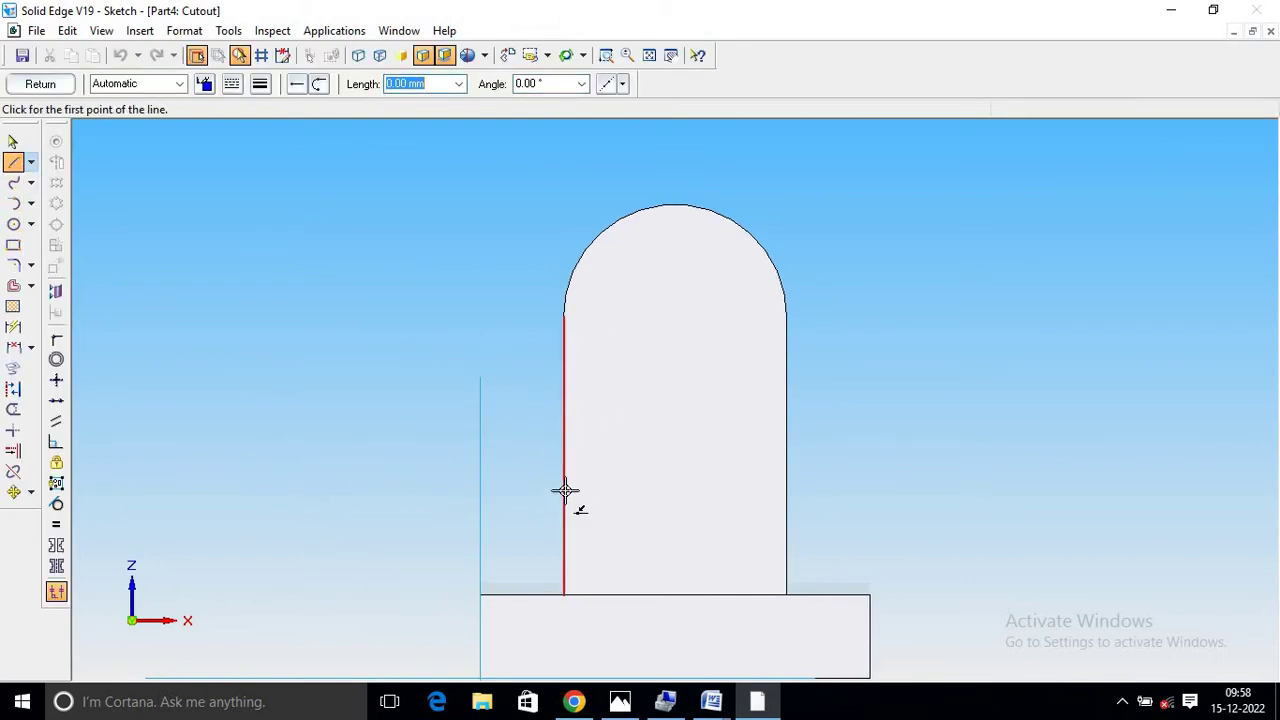
click(565, 318)
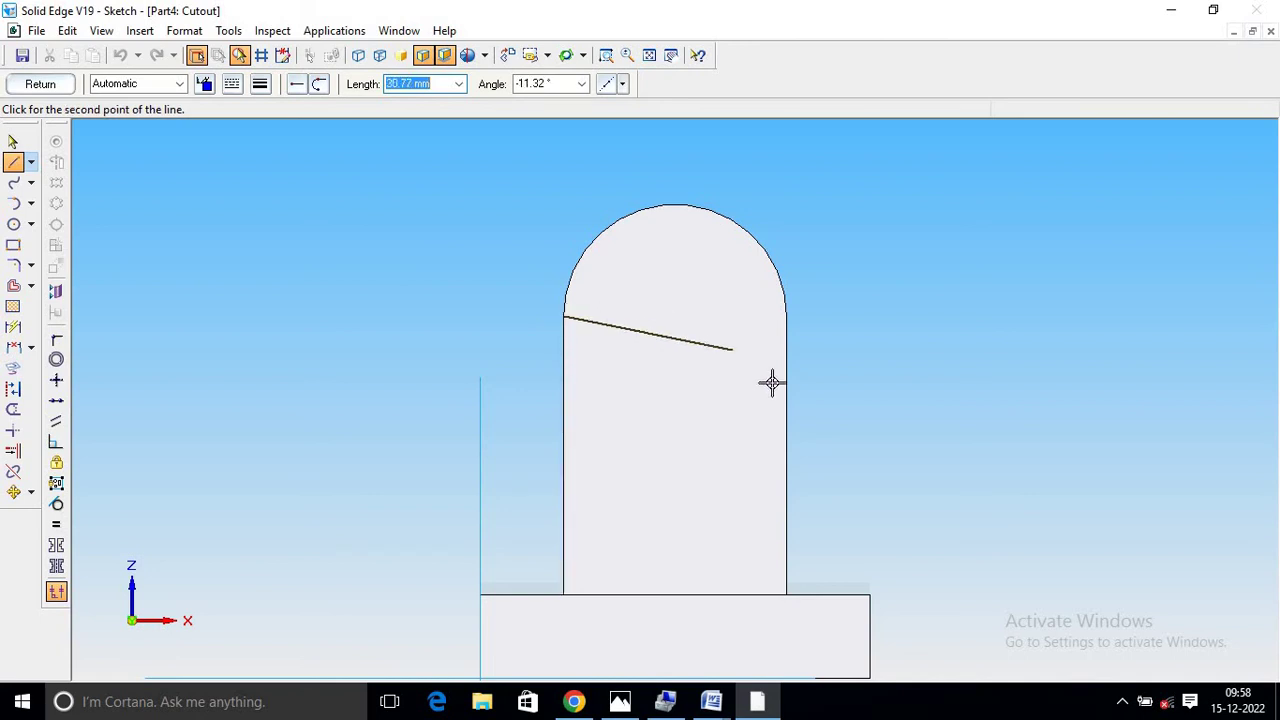
click(786, 316)
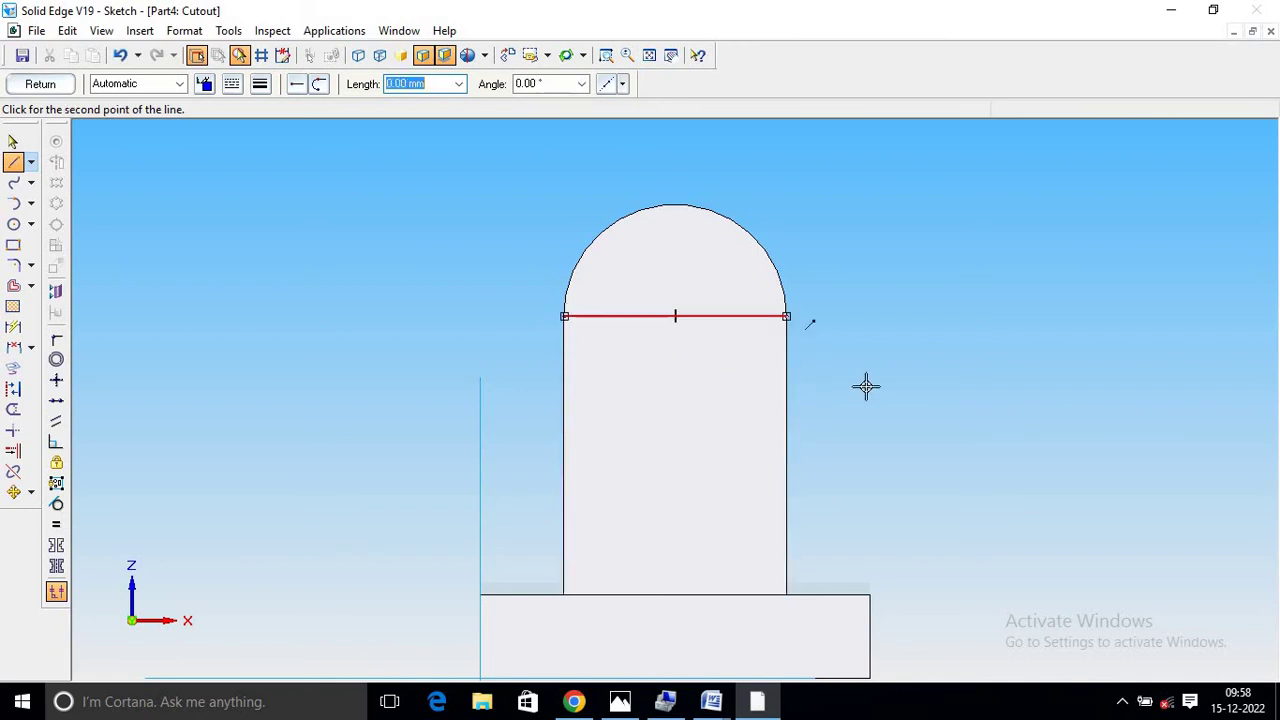
- Draw a 20 mm circle at the line's midpoint, trim the line away, and finish the sketch
click(13, 224)
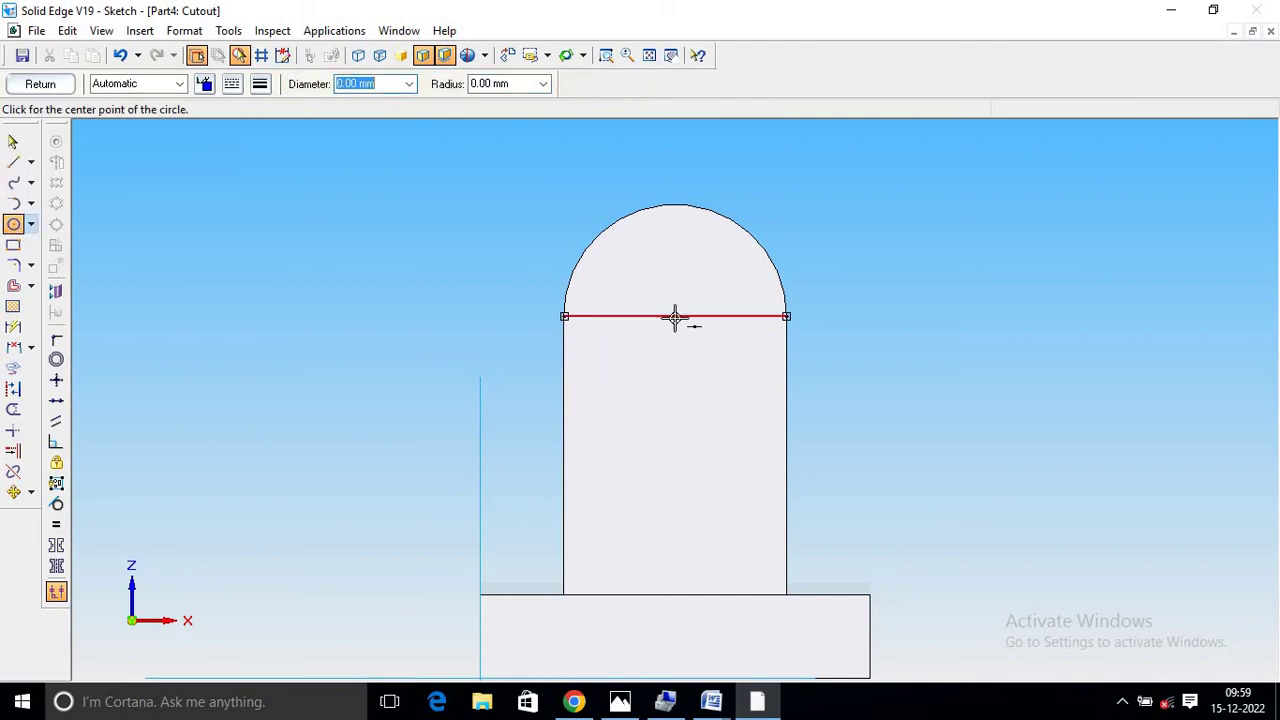
click(676, 317)
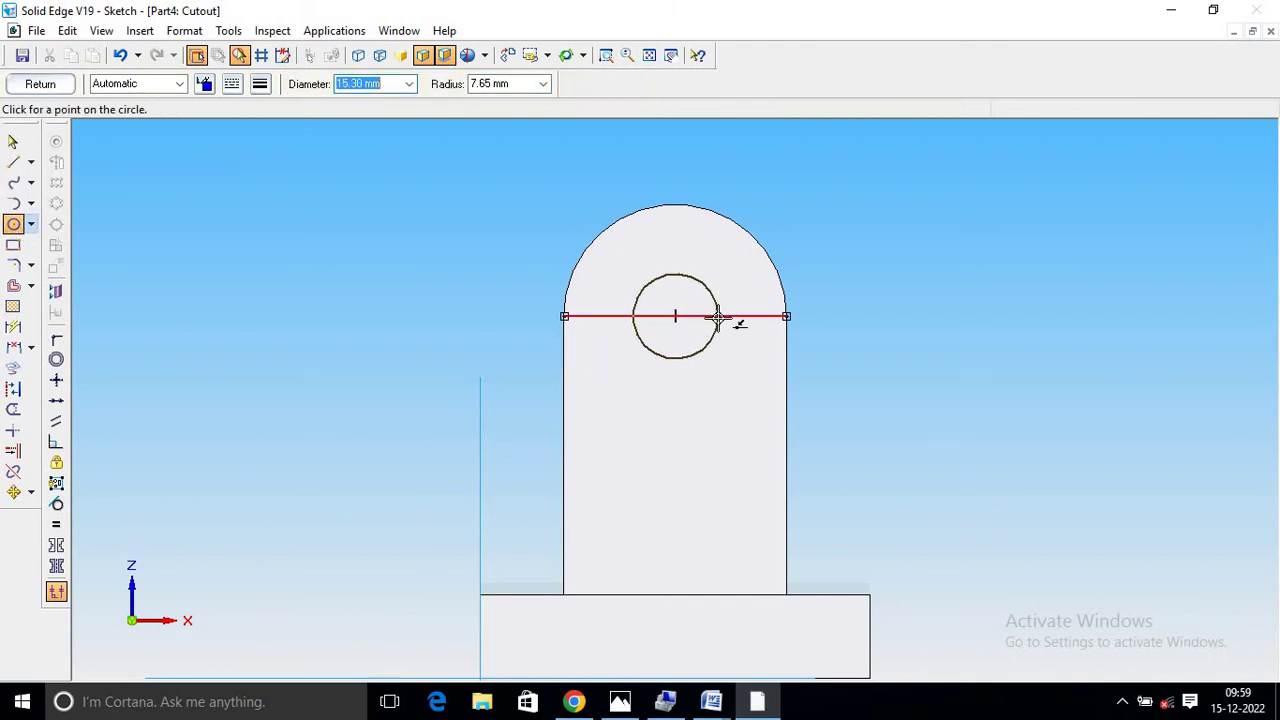
text(2)
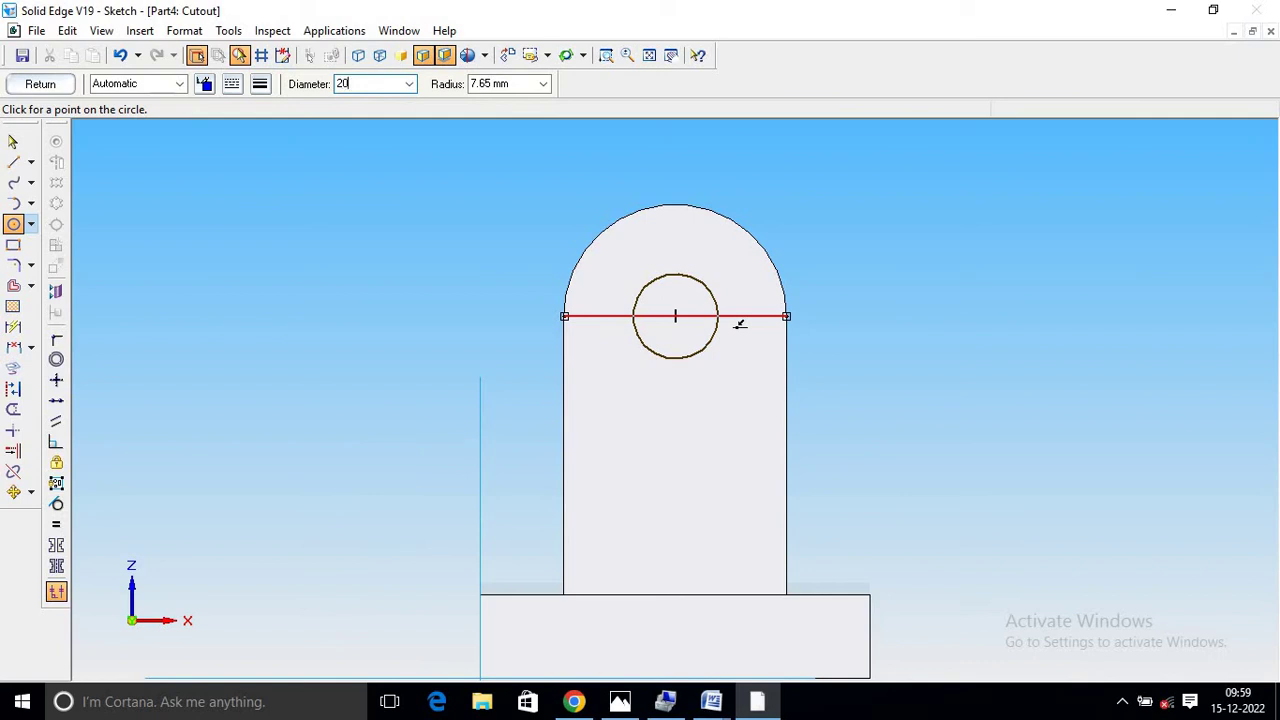
text(0)
key(Tab)
click(809, 487)
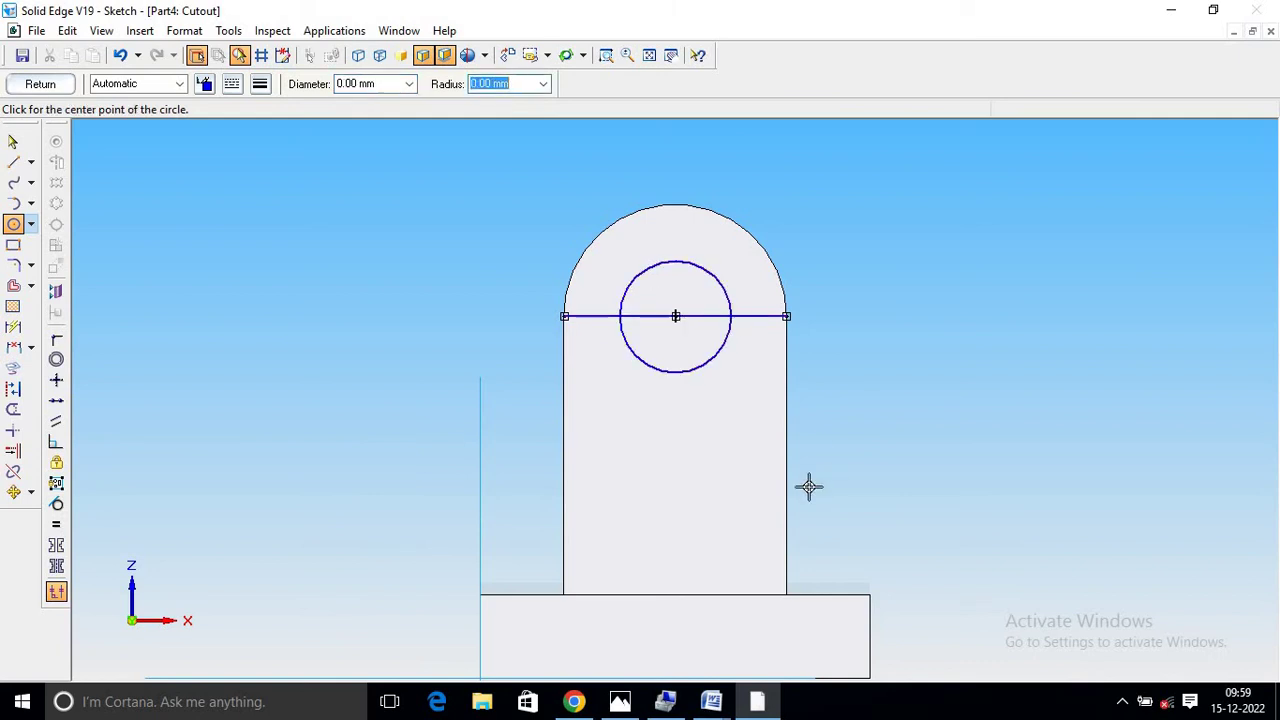
click(13, 409)
click(754, 316)
click(697, 316)
click(578, 316)
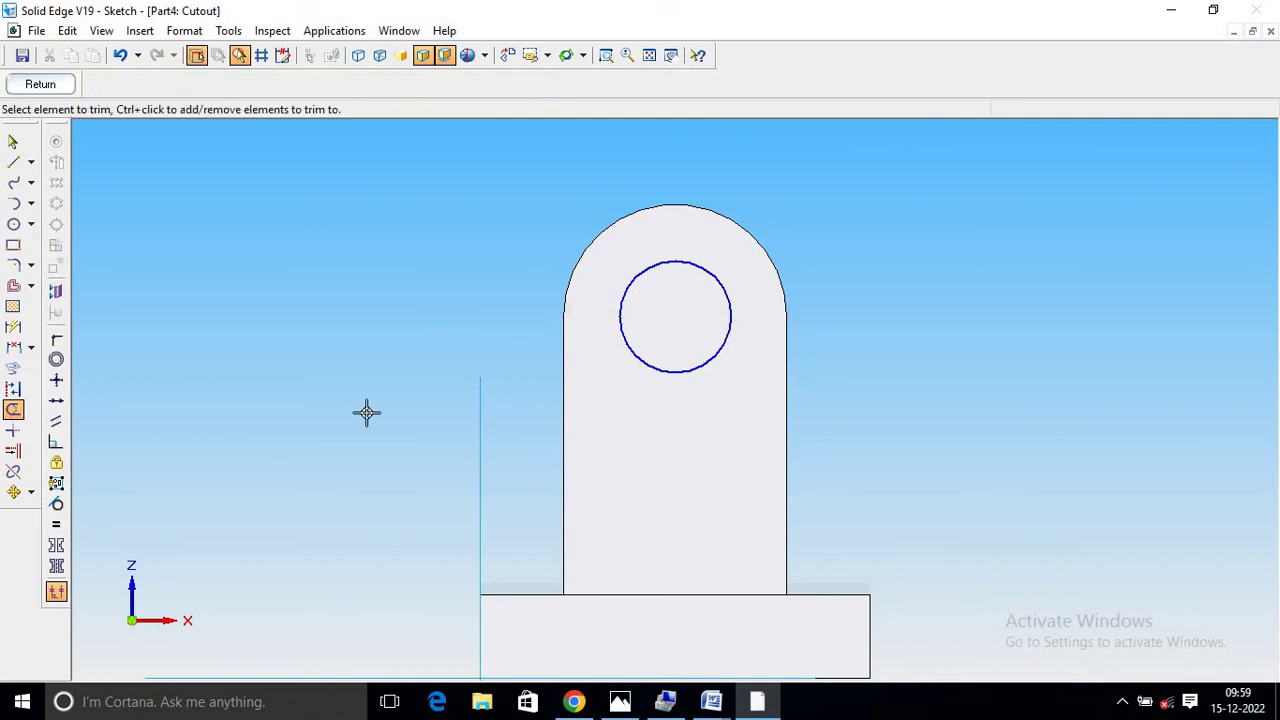
click(31, 82)
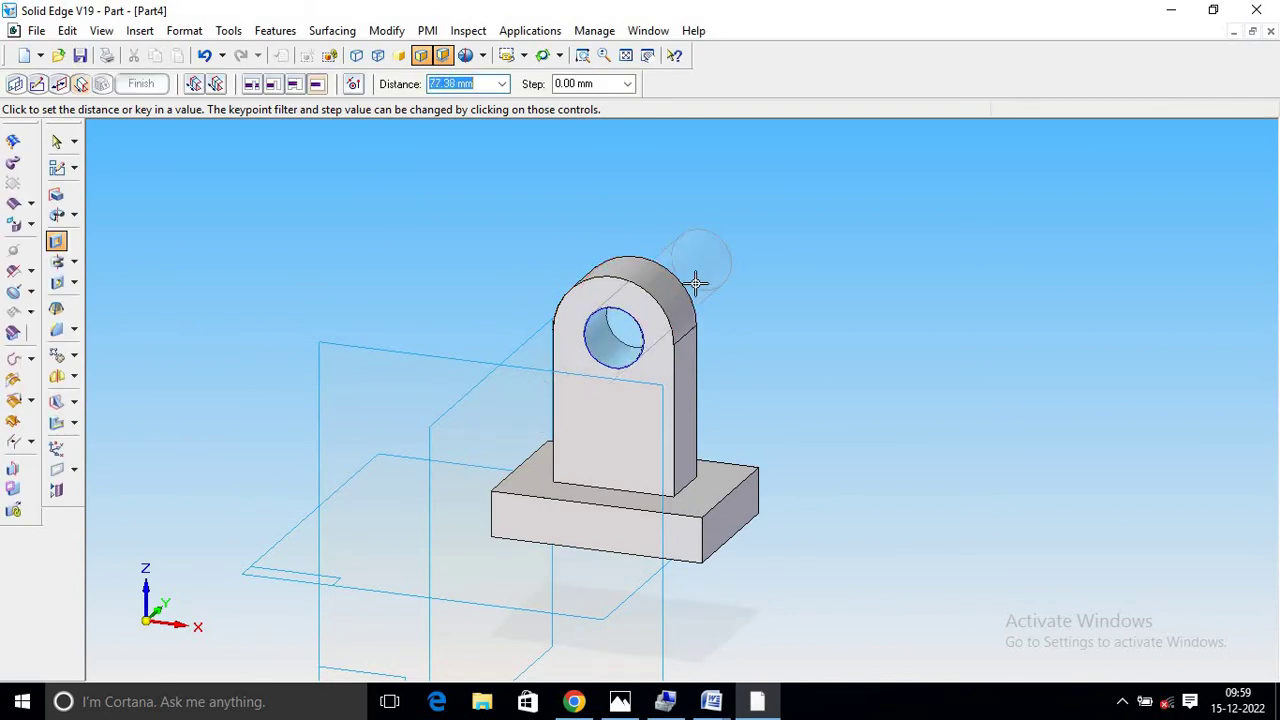
- Cut the 20 mm circle 20 mm deep and finish ExtrudedCutout_1 as the through-hole
text(20)
key(Return)
click(698, 291)
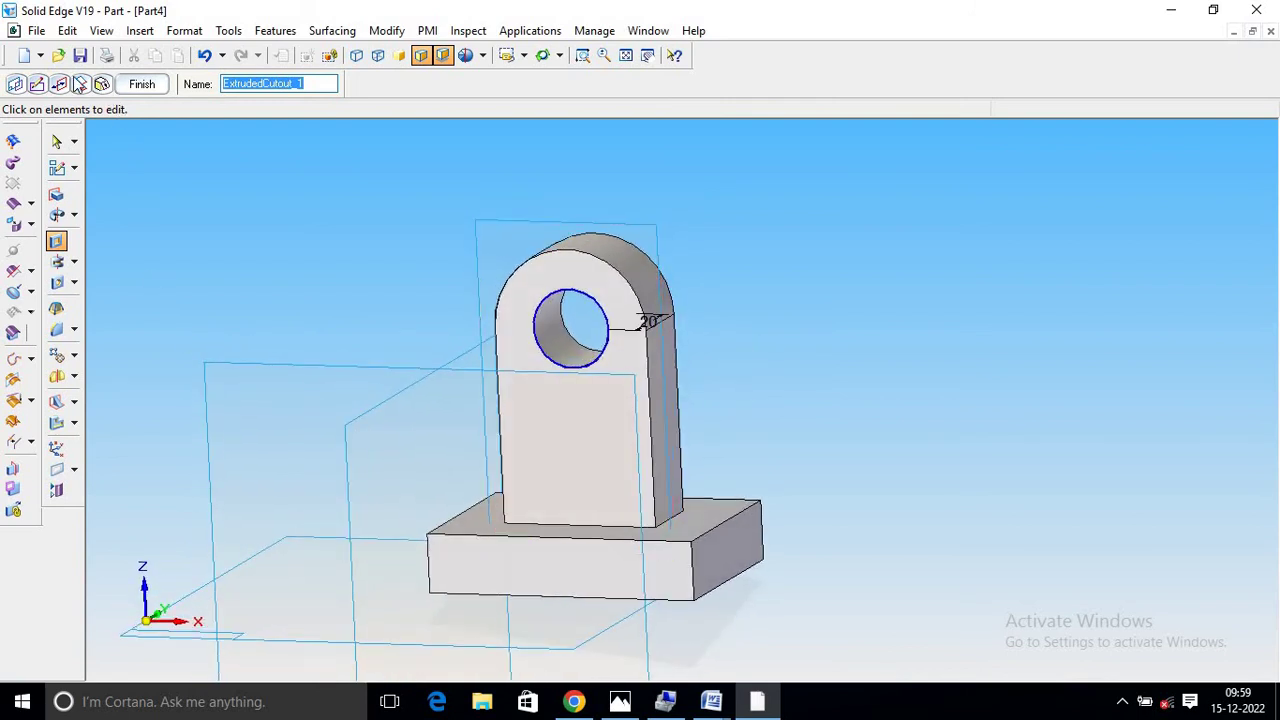
click(138, 84)
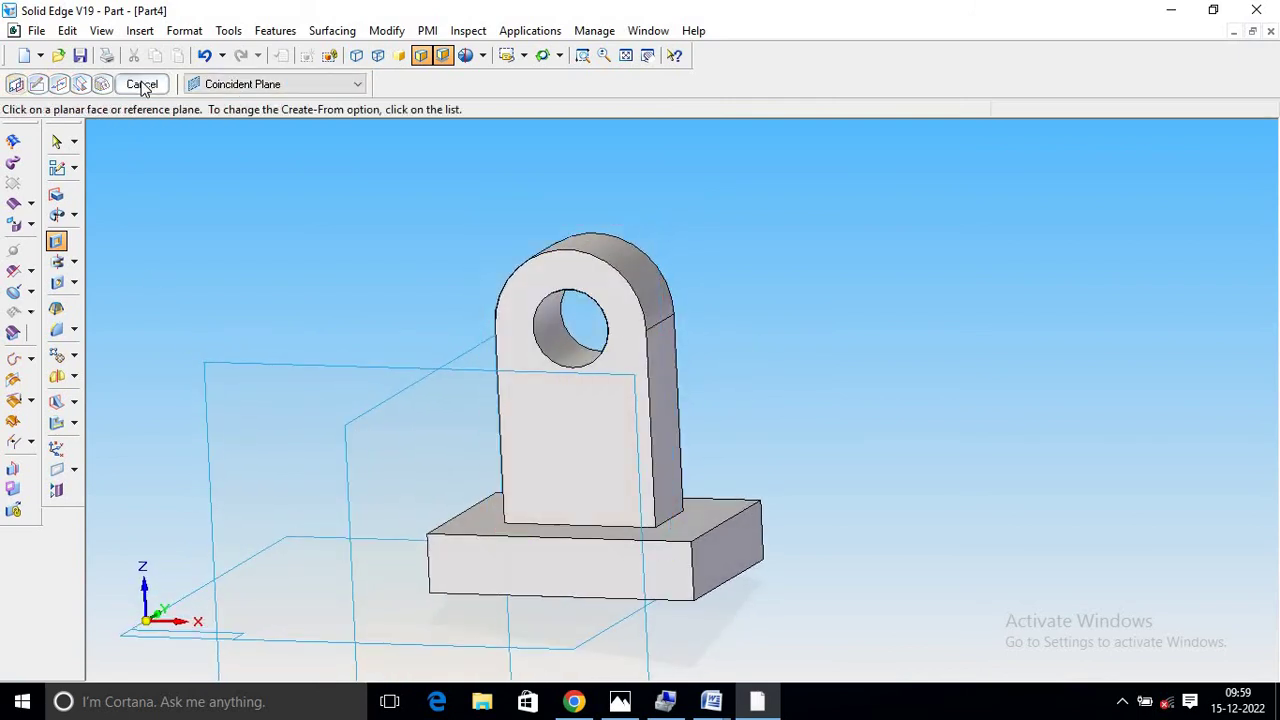
- Save the part via File > Save, accepting Part4 Properties and naming it part-6
click(36, 30)
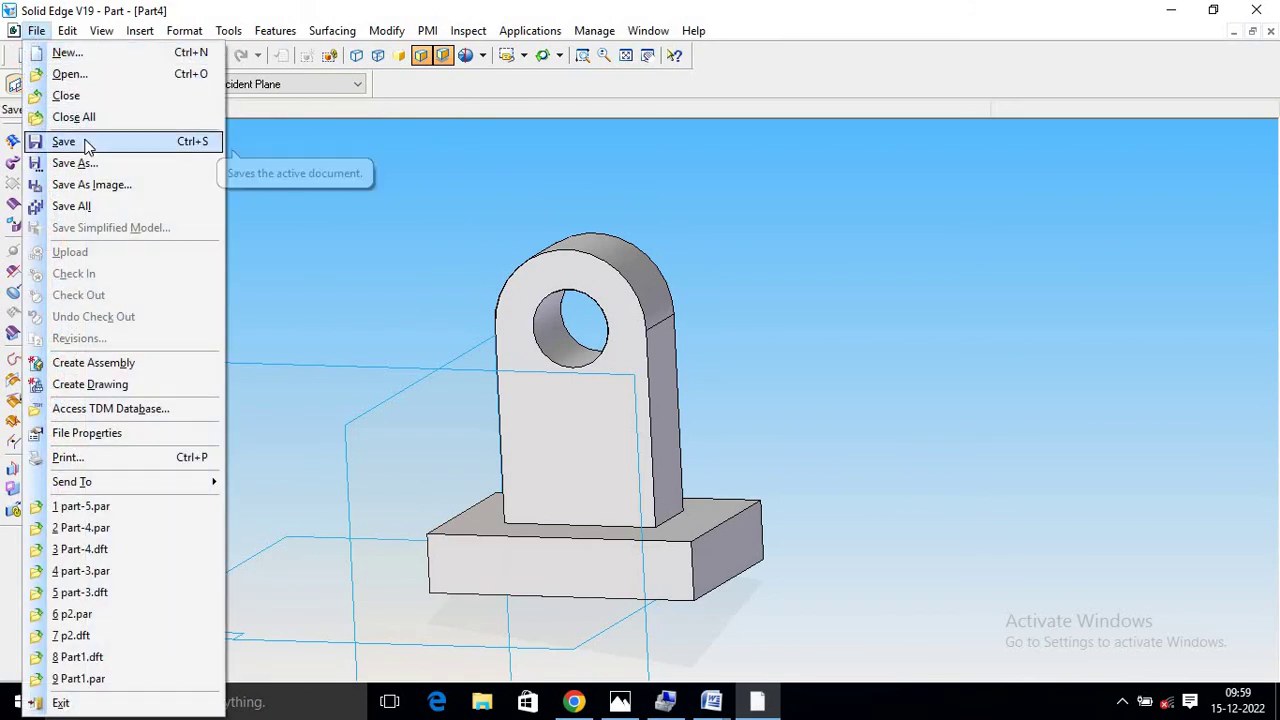
click(63, 141)
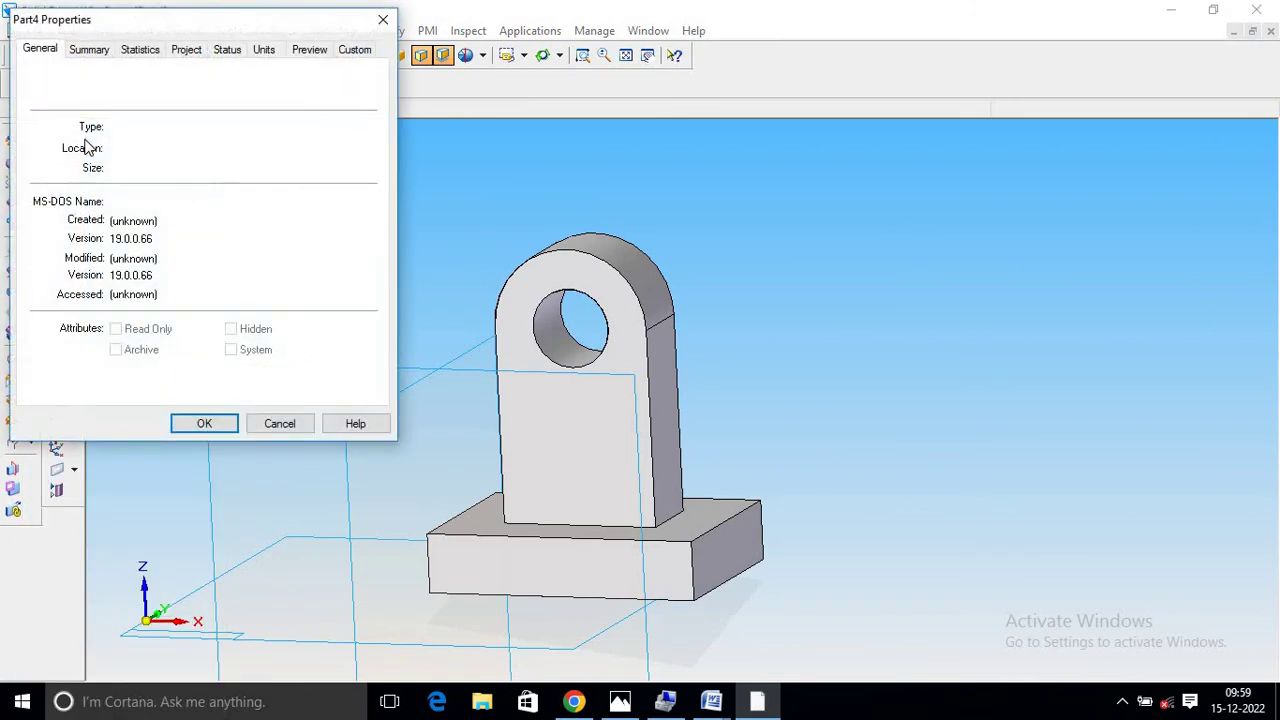
click(203, 424)
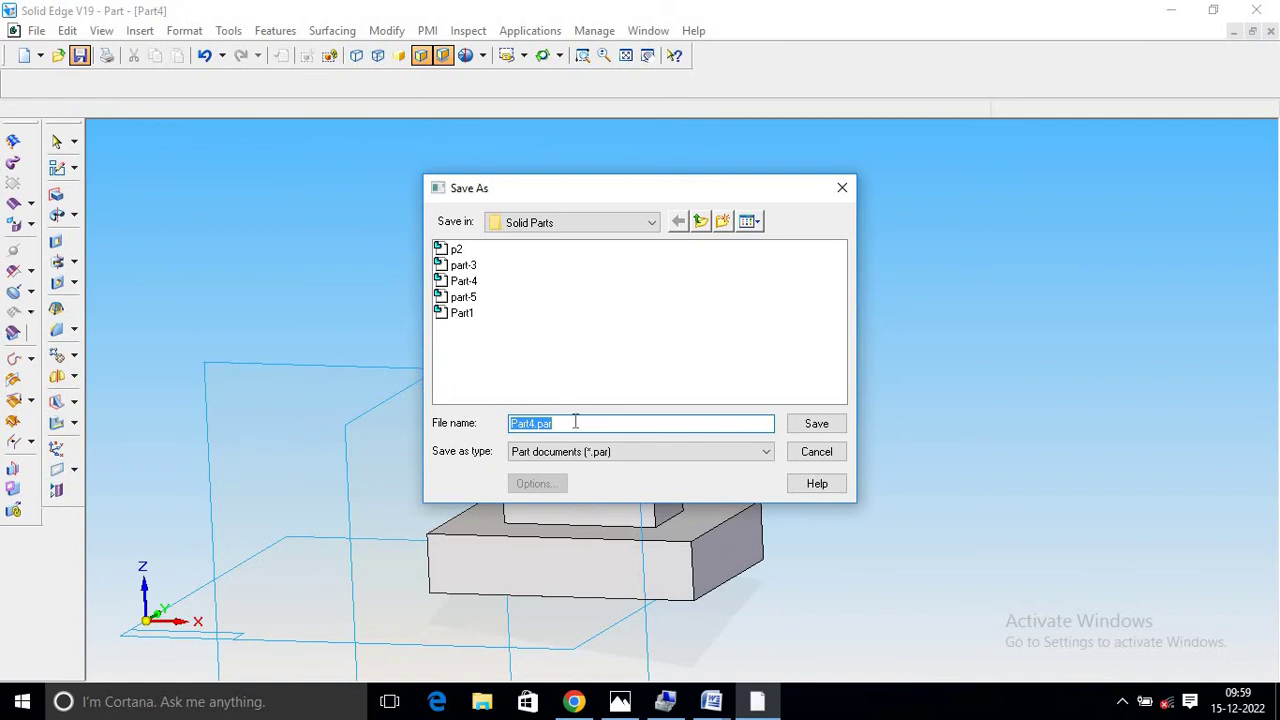
text(p)
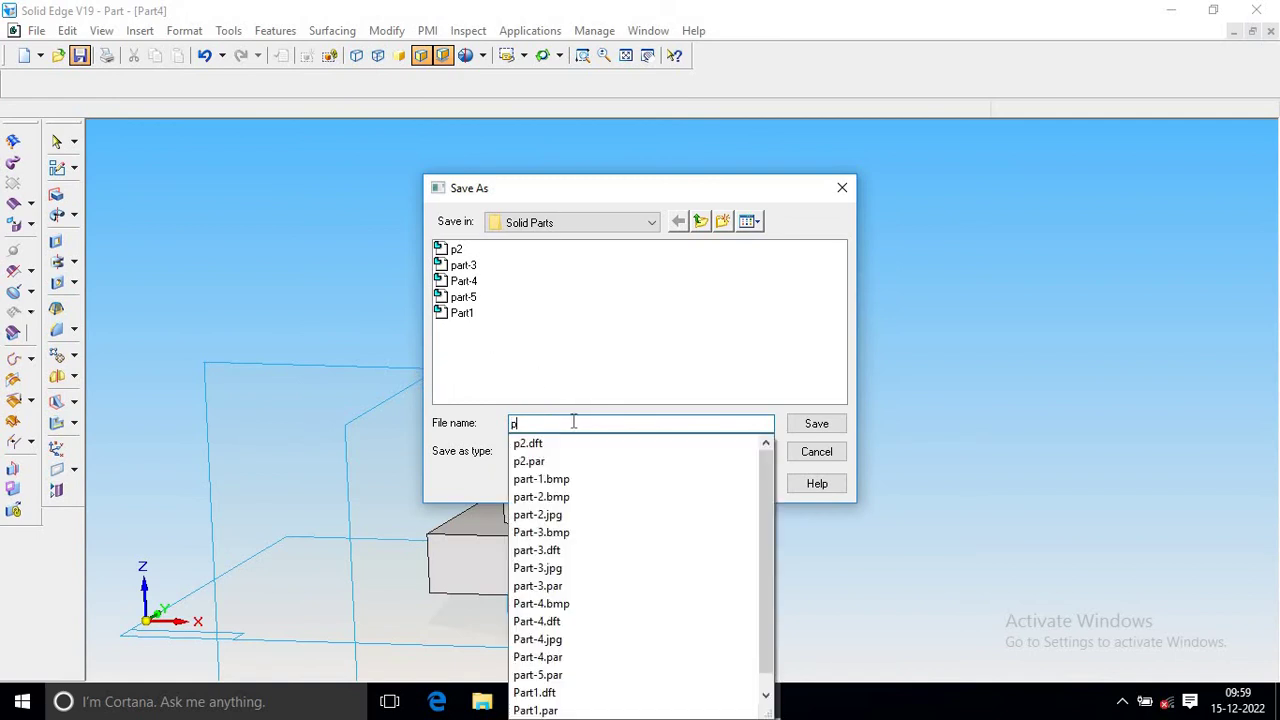
text(art-6)
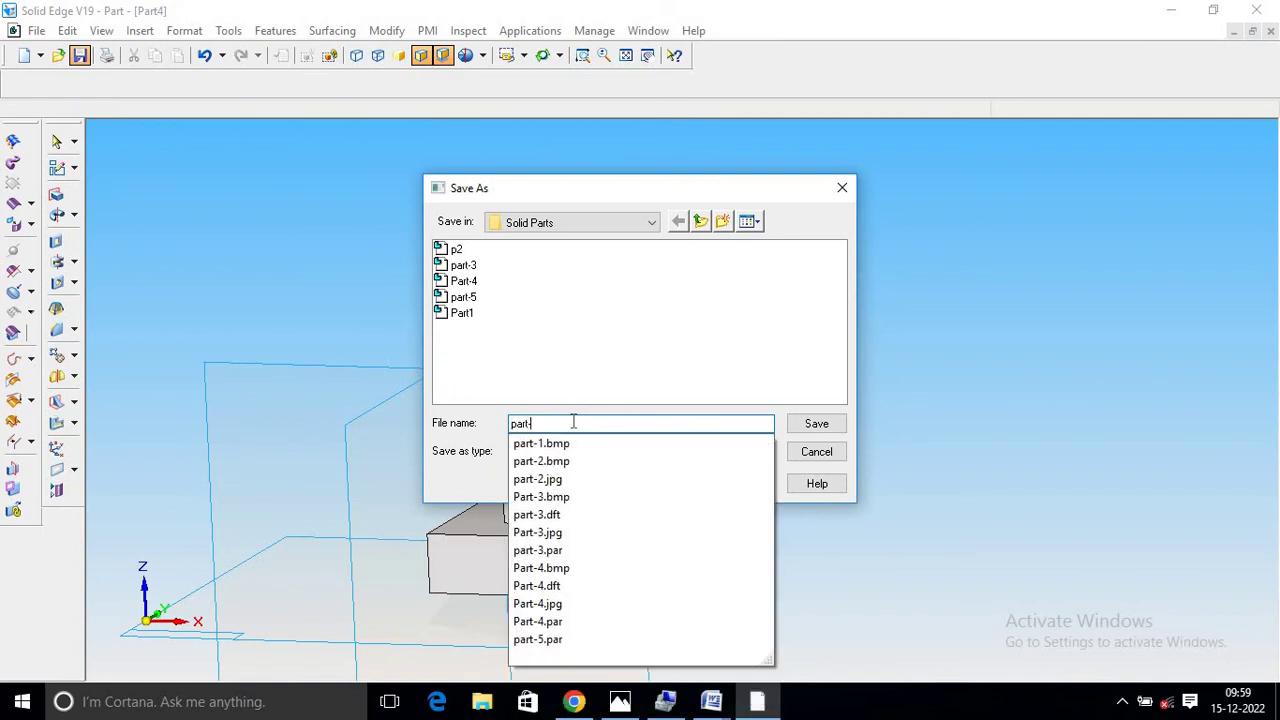
click(816, 423)
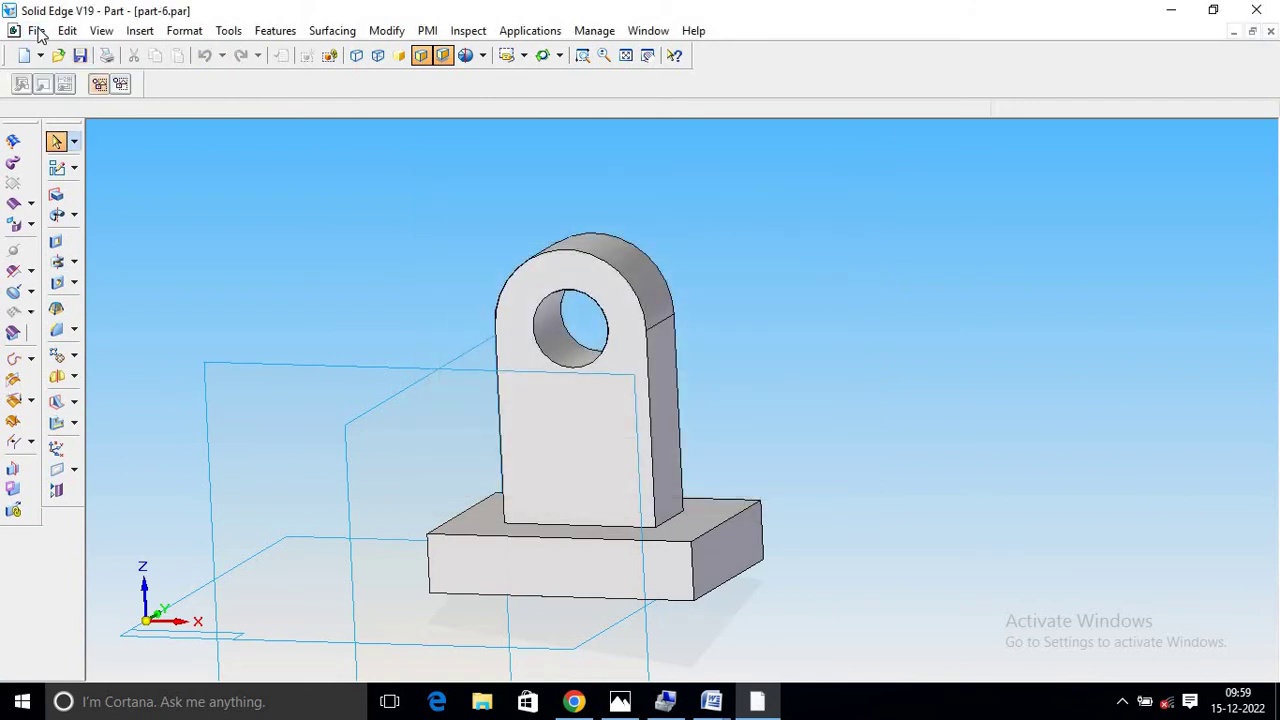
click(36, 31)
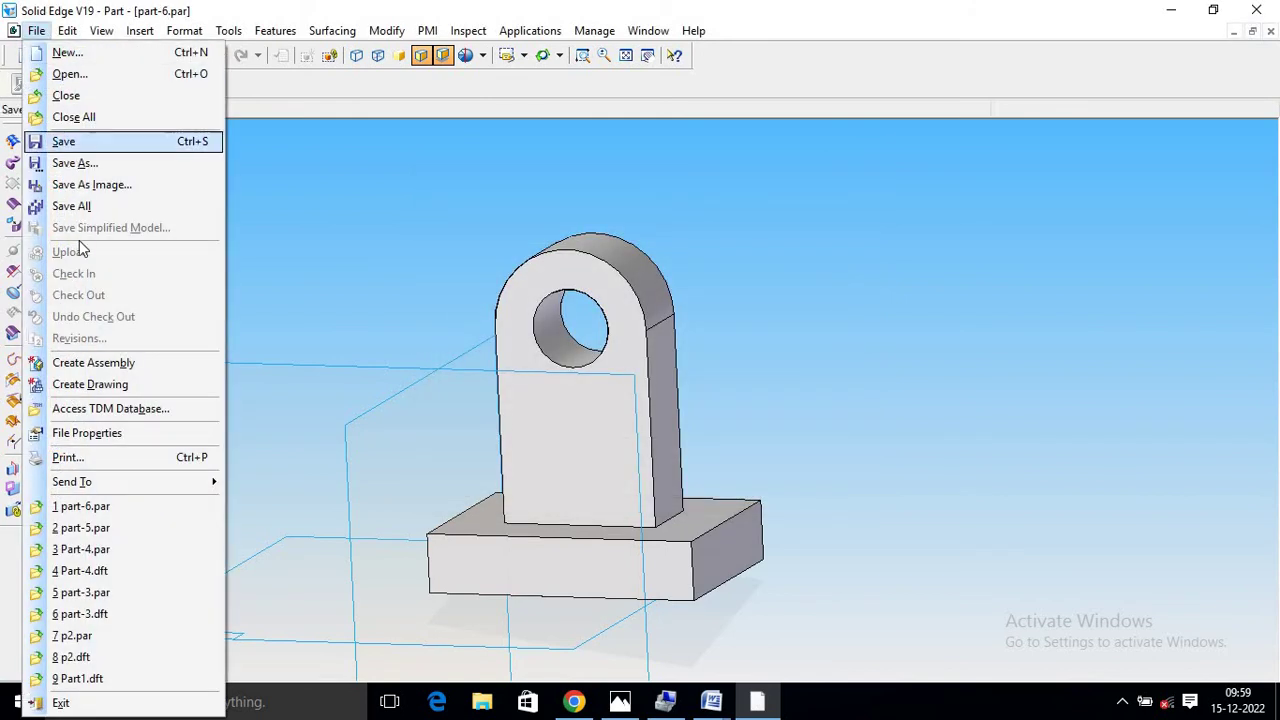
- Create a new drawing sheet from the saved bracket part
click(78, 386)
click(626, 394)
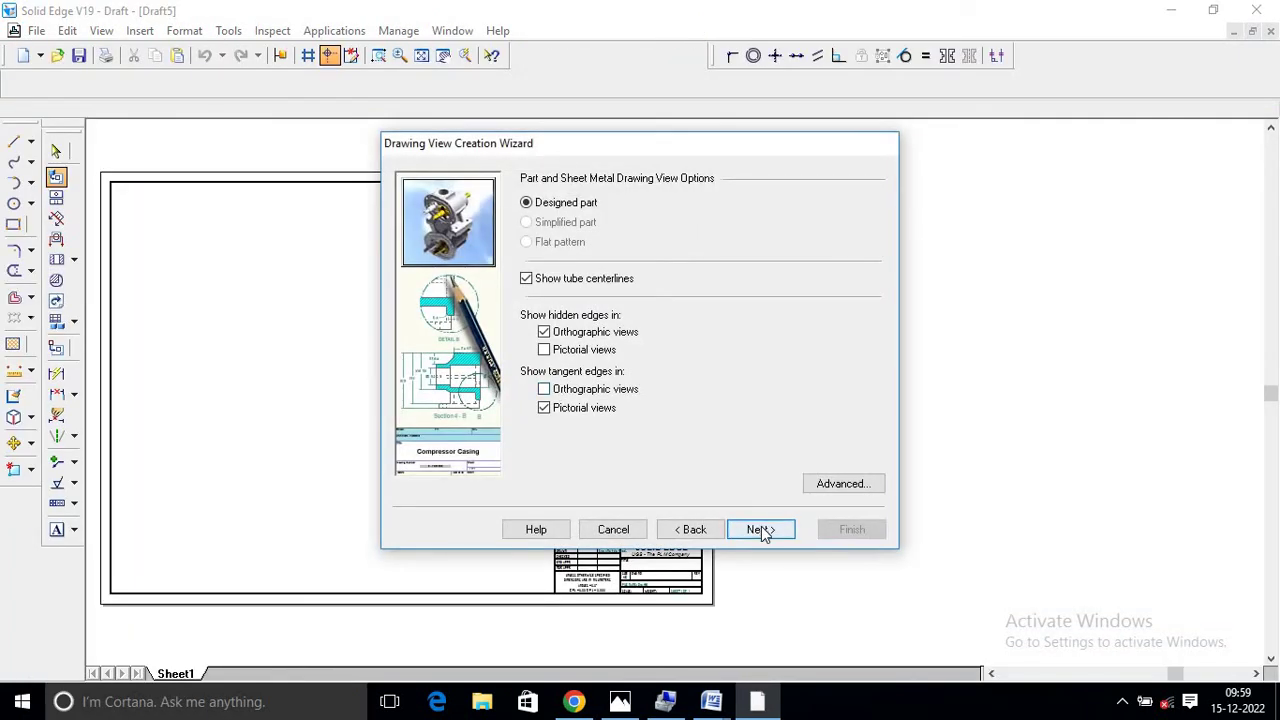
click(760, 529)
- Place an isometric view of the bracket on the sheet's right side
click(563, 246)
click(663, 351)
drag(362, 264, 255, 285)
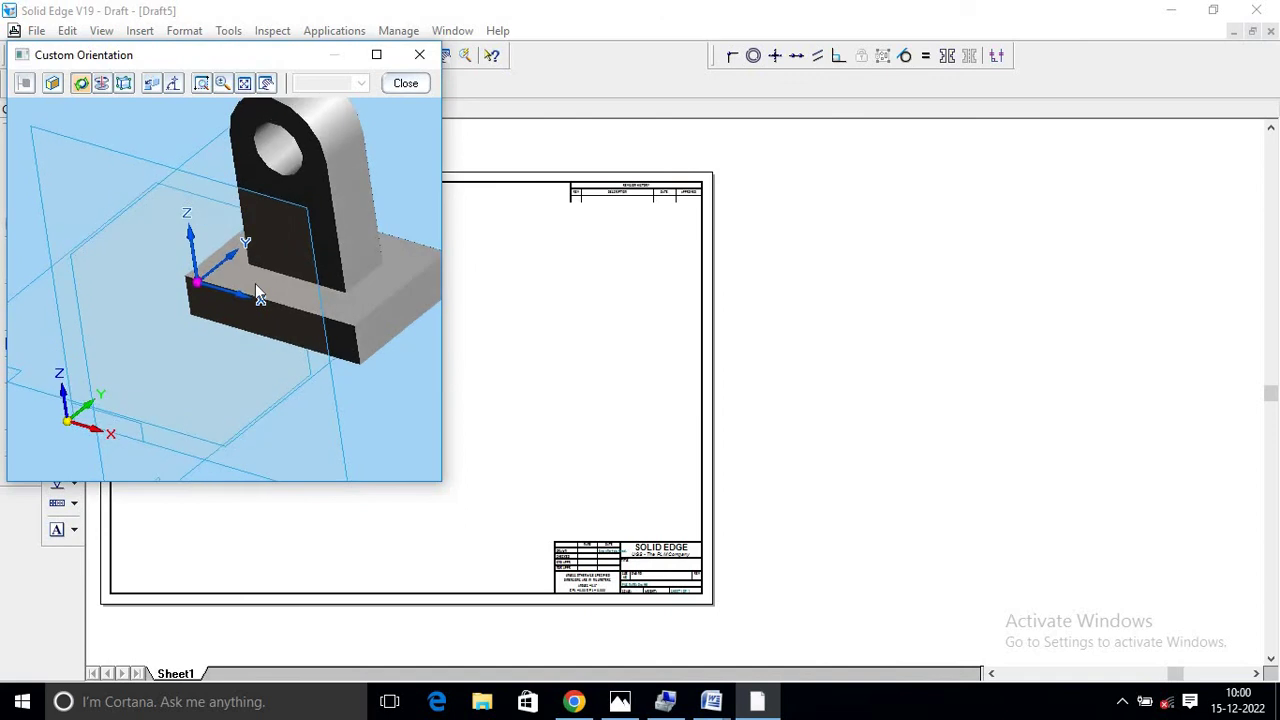
click(123, 83)
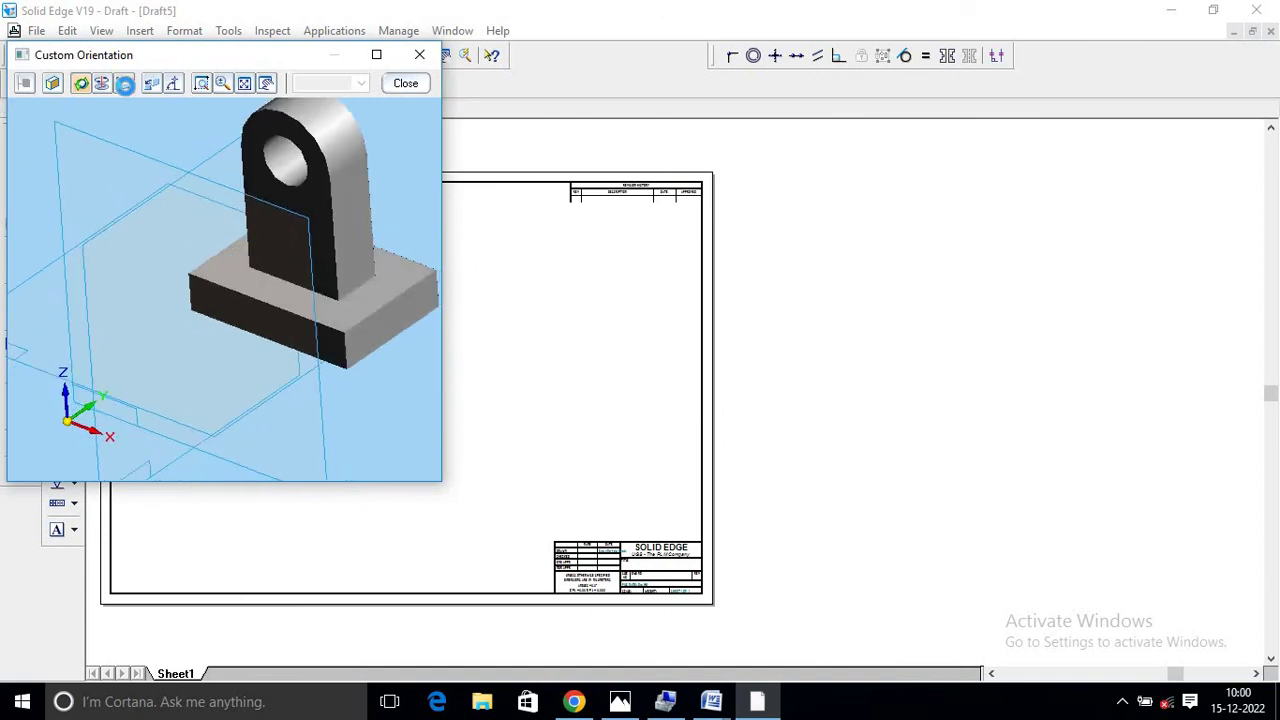
click(410, 85)
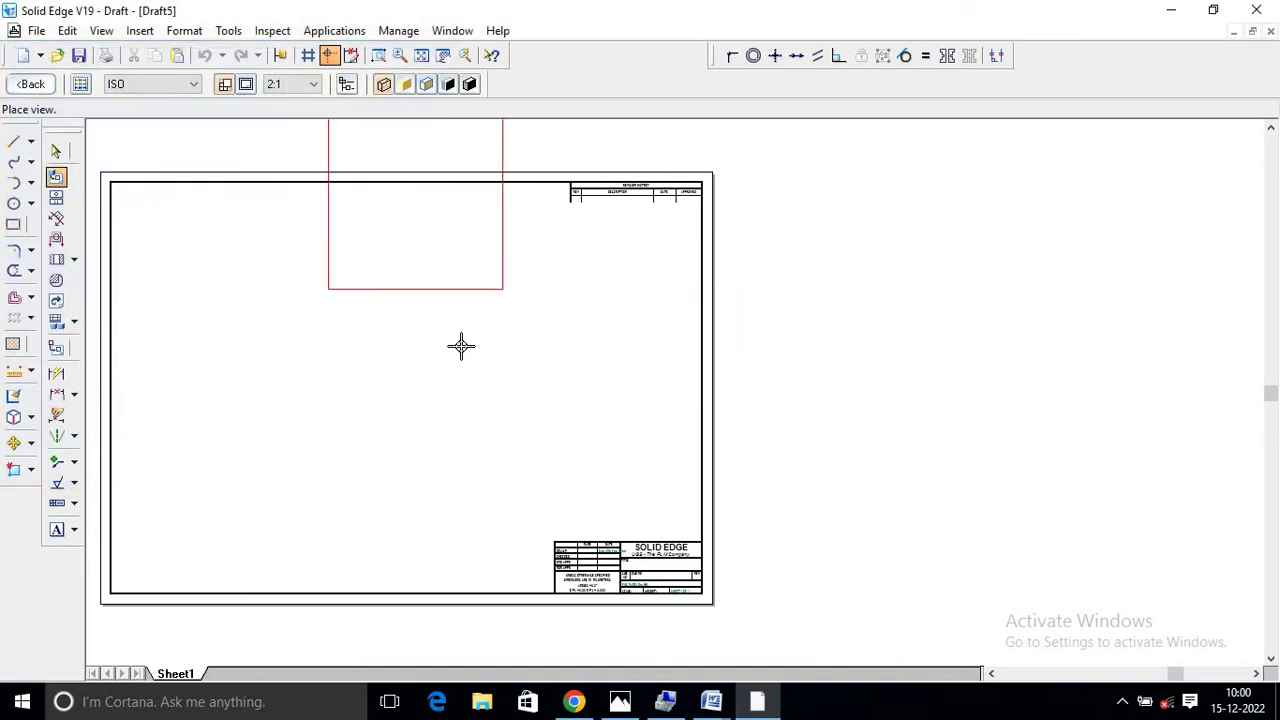
click(598, 408)
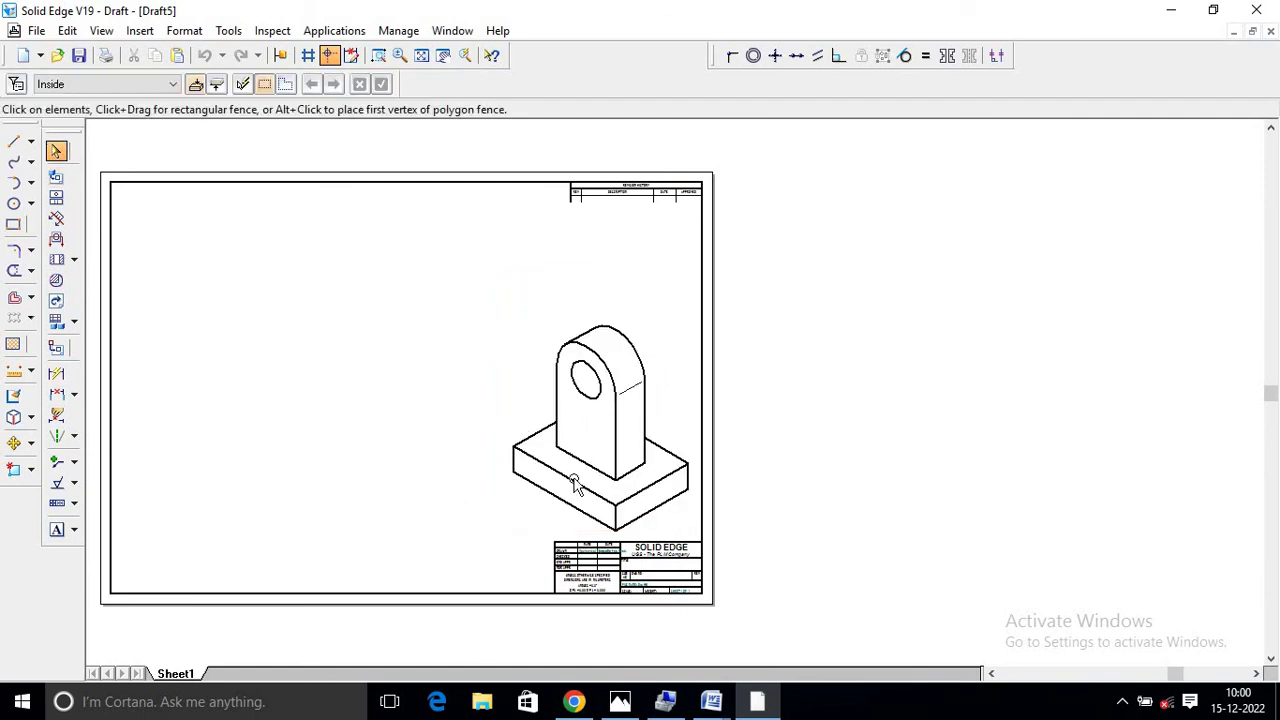
click(56, 178)
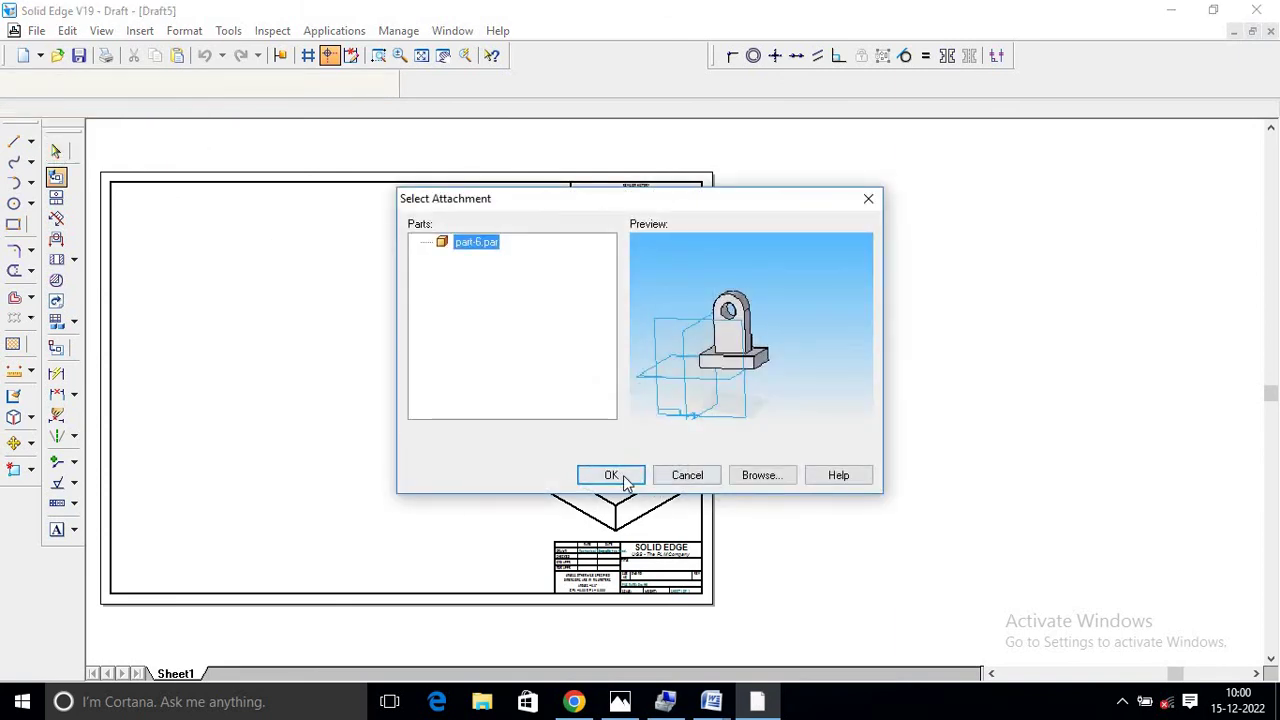
- Attach a new view to part-6.par, set it to front orientation, and place it at upper left
click(611, 475)
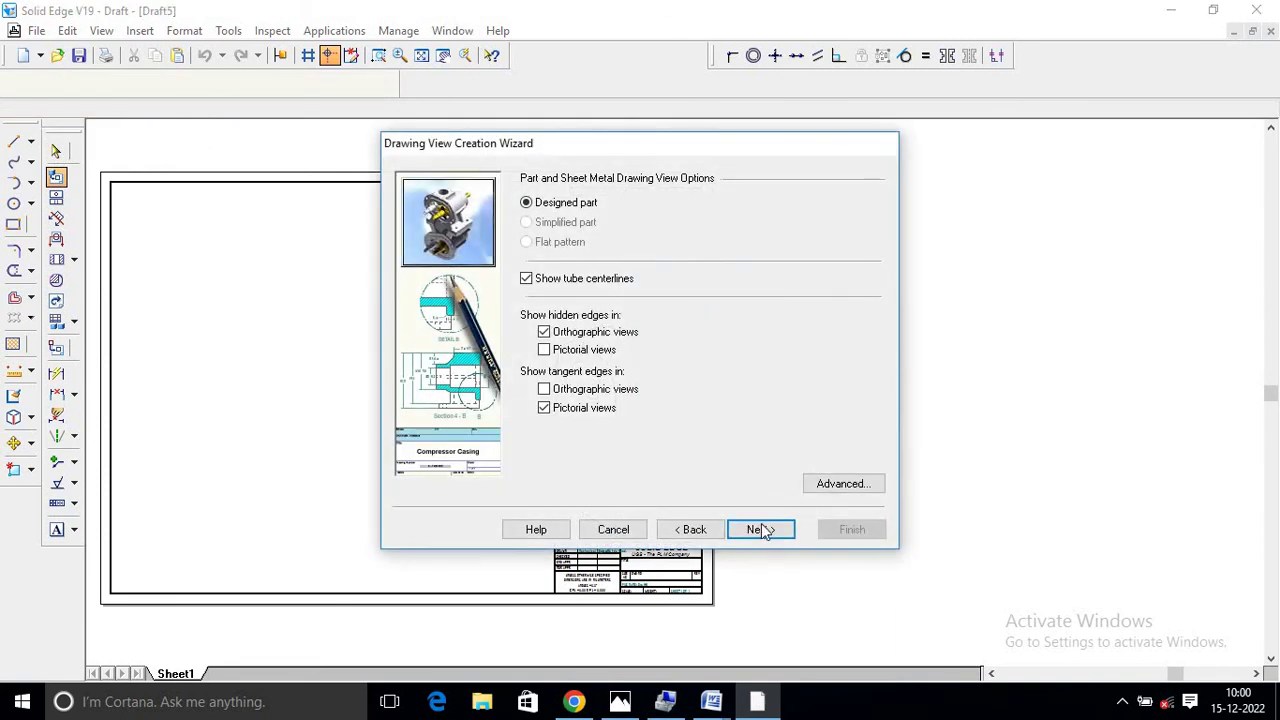
click(760, 529)
click(553, 233)
click(653, 353)
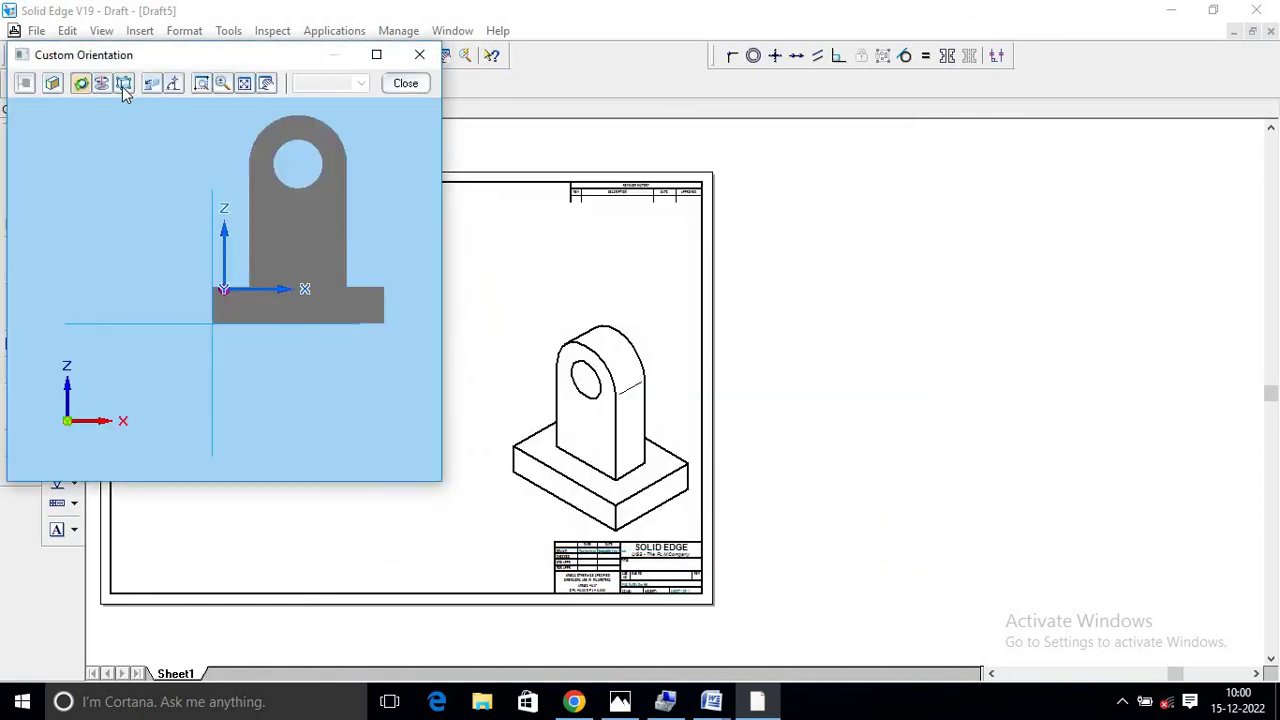
click(123, 88)
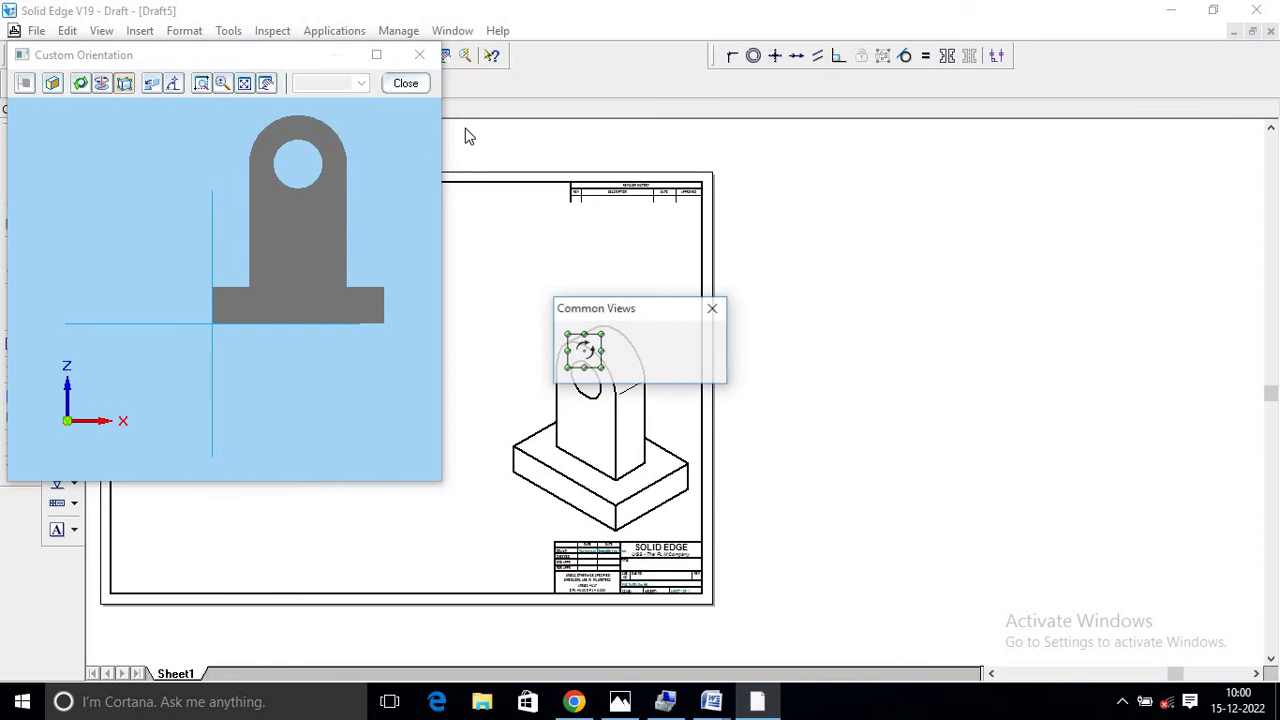
click(408, 84)
click(852, 530)
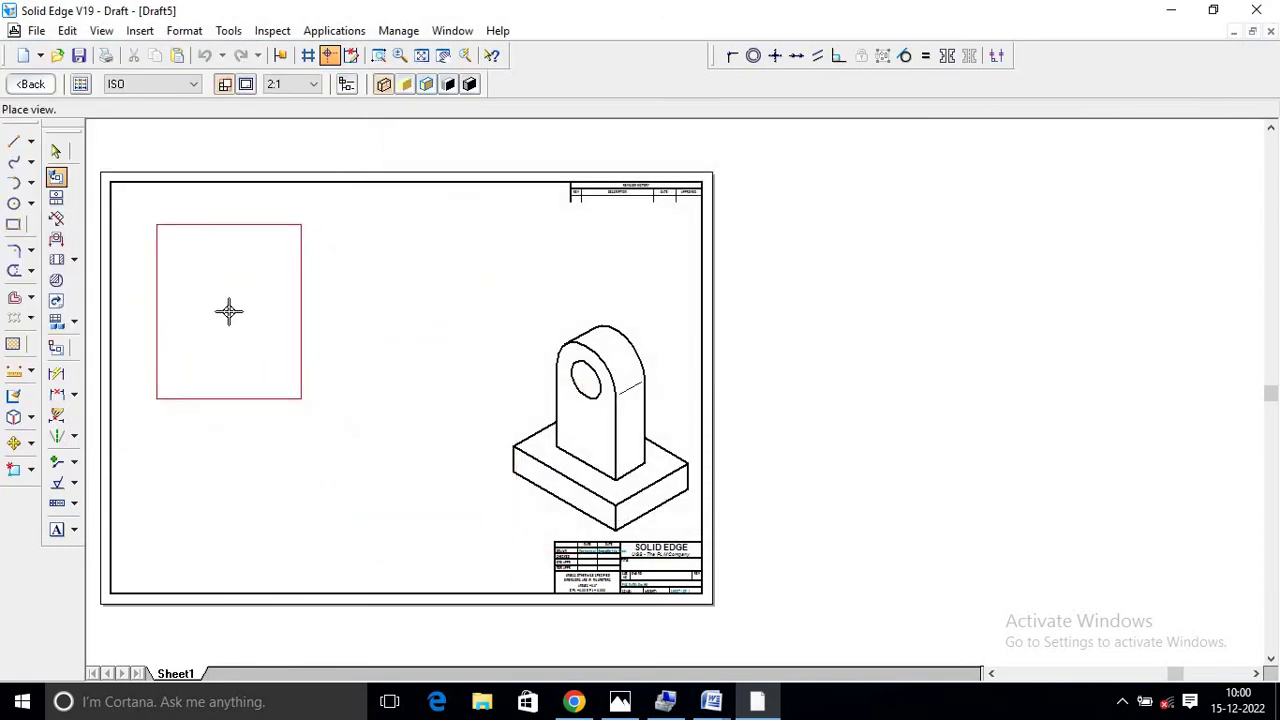
click(229, 312)
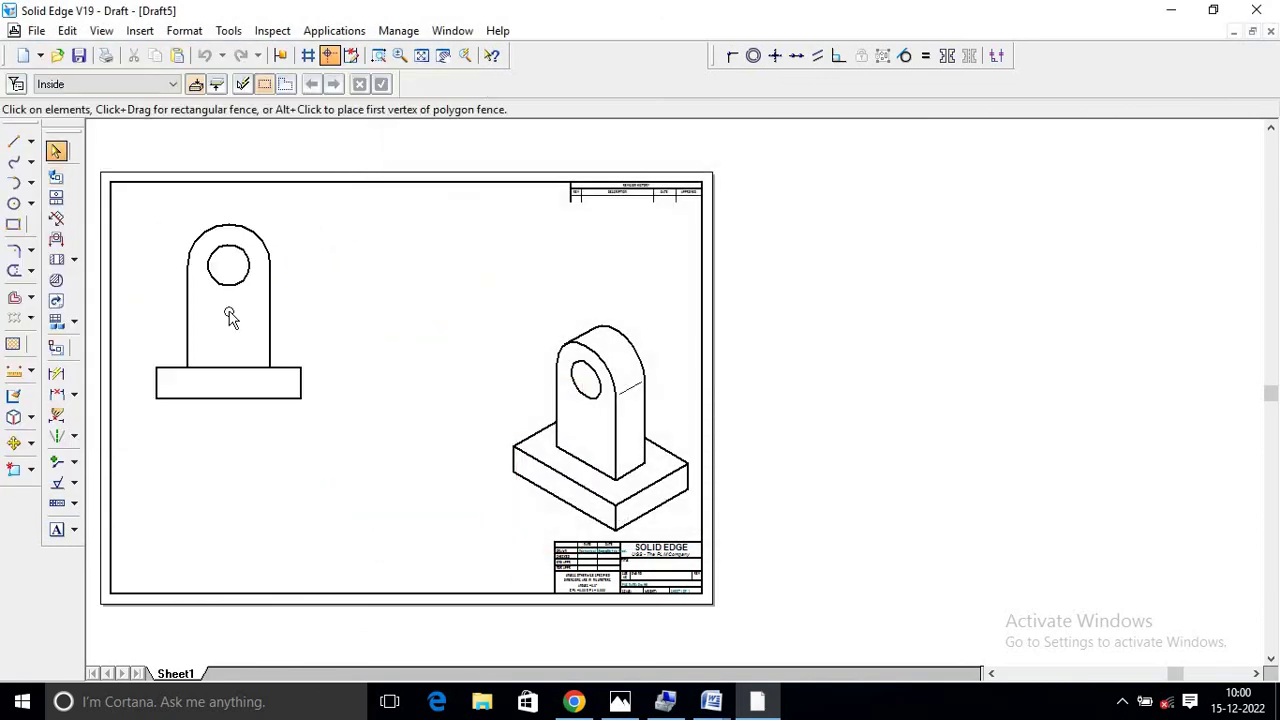
- Add auxiliary VIEW A below the front view, folded about the base's bottom edge
click(57, 220)
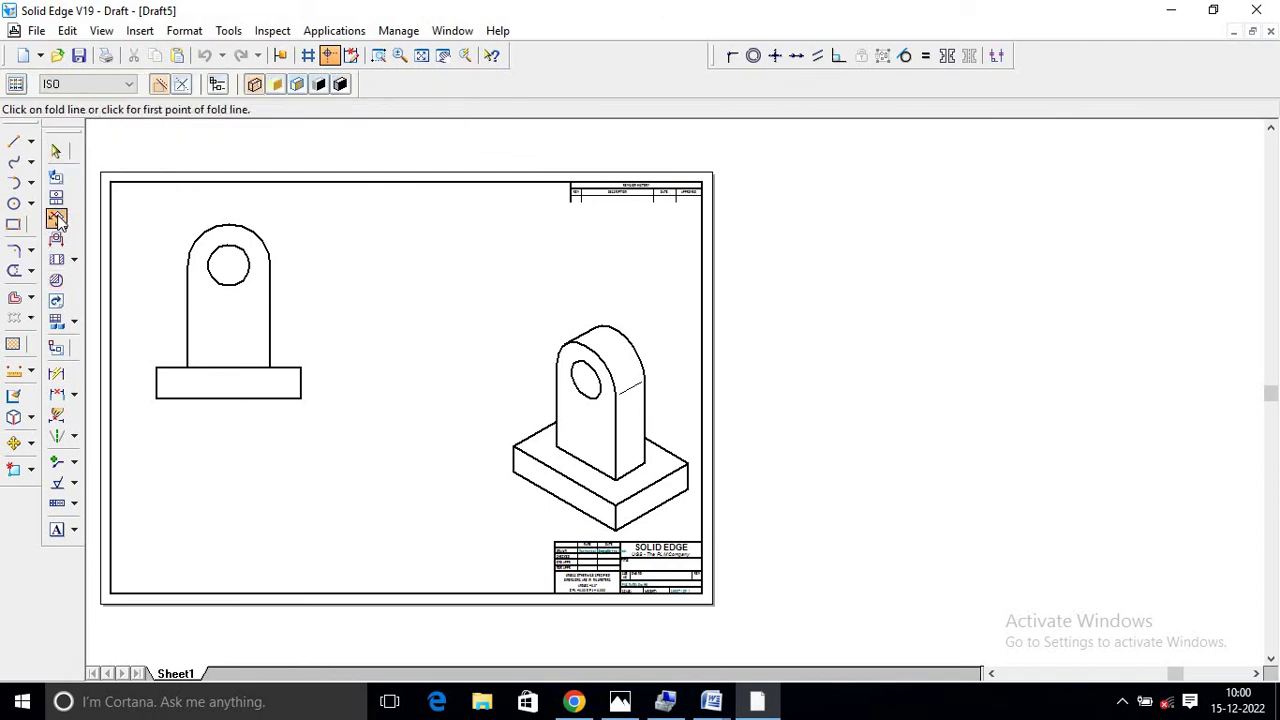
click(245, 443)
click(248, 503)
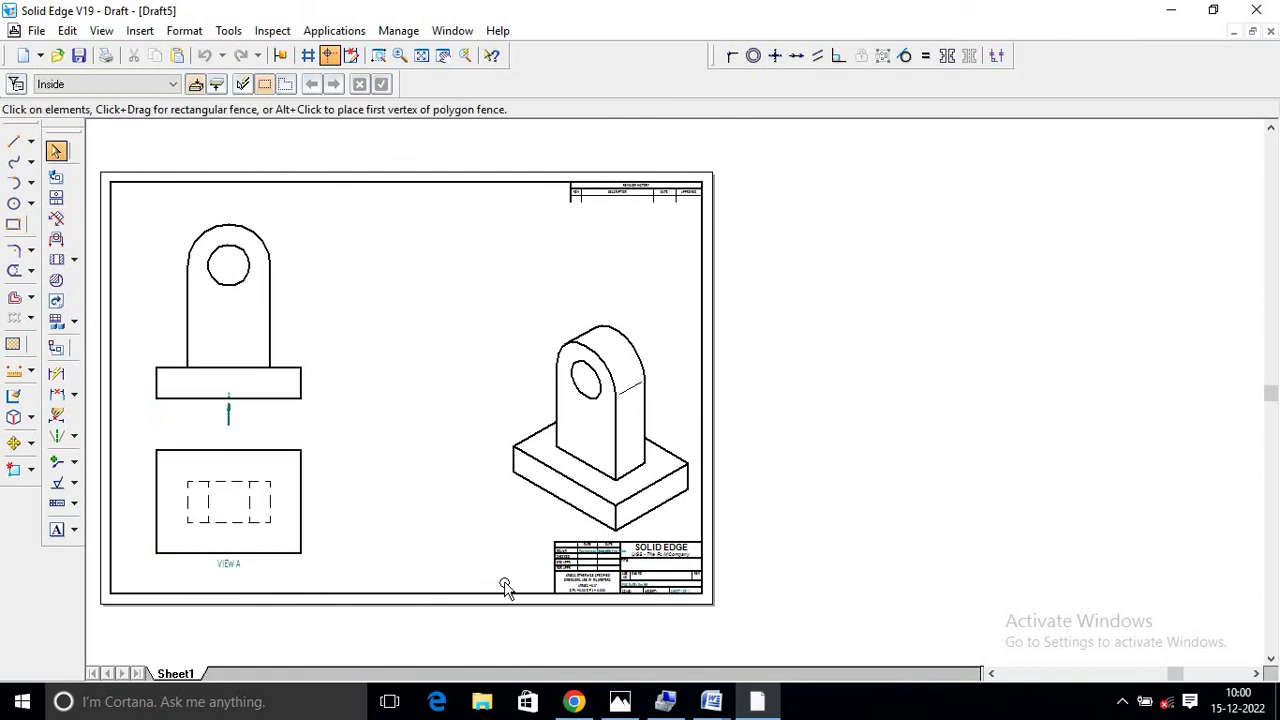
- Add auxiliary VIEW B to the right of the front view, folded about its right side
click(56, 219)
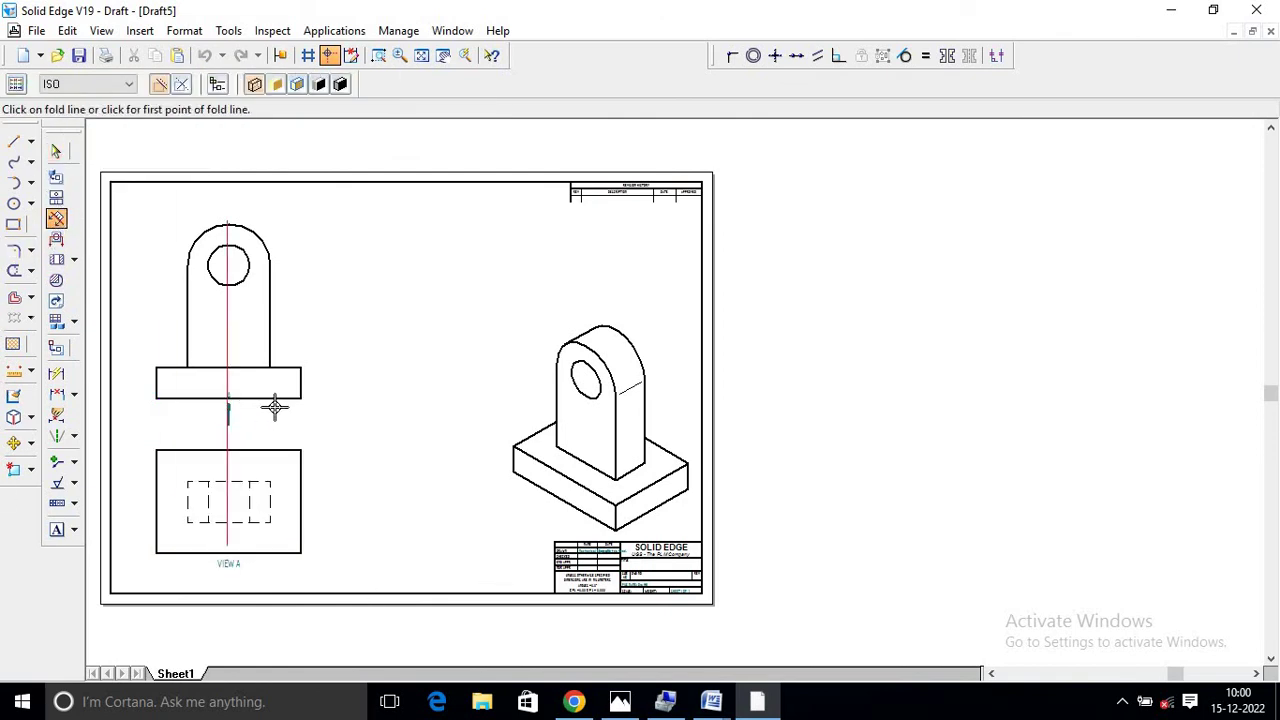
click(294, 338)
click(437, 346)
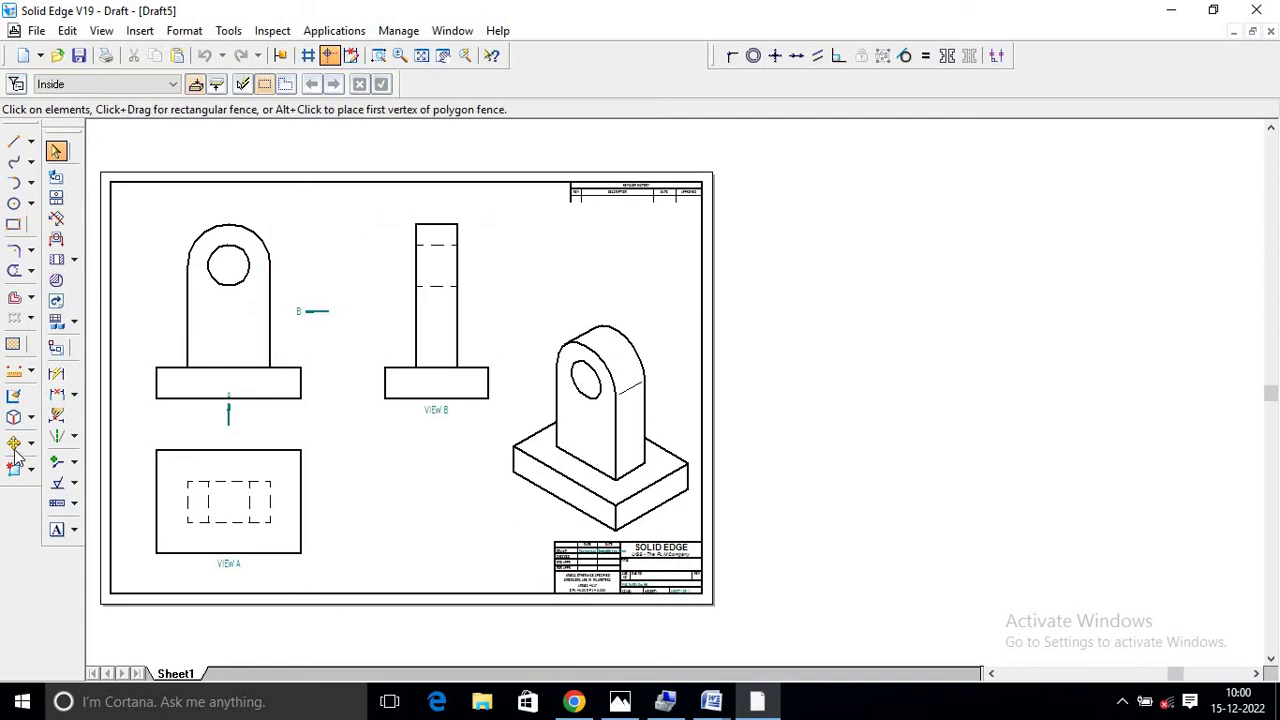
click(56, 373)
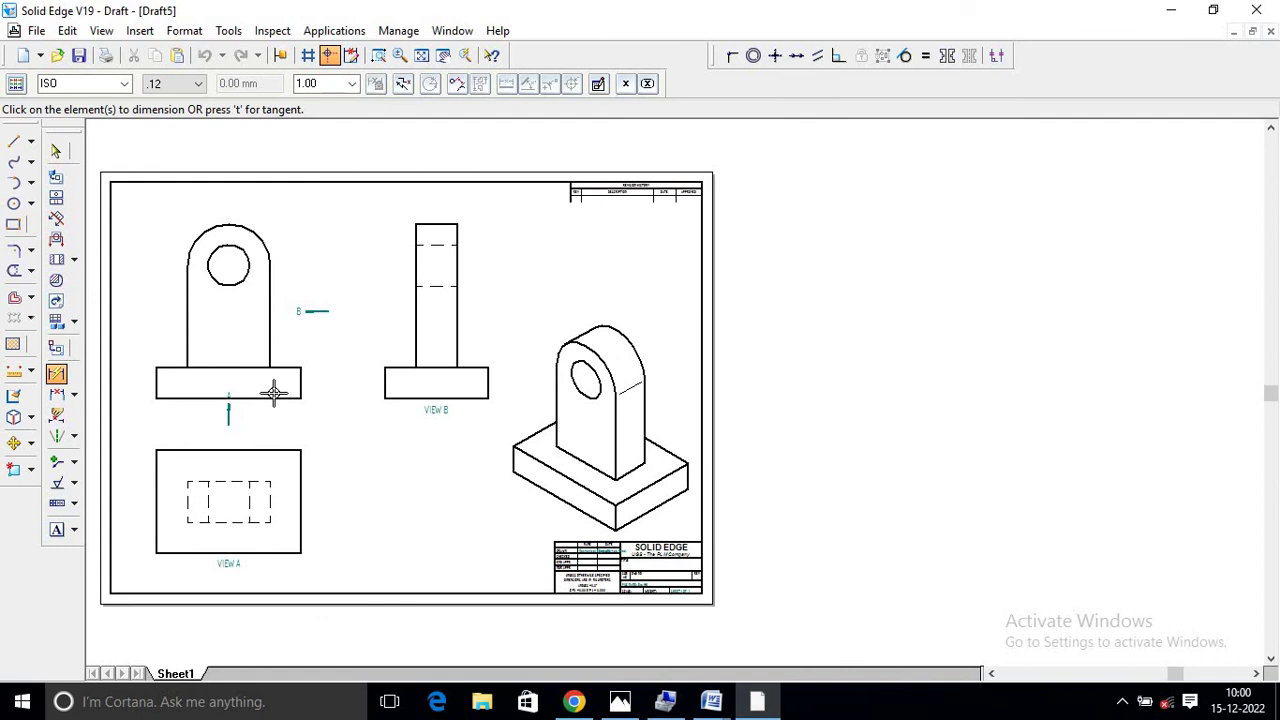
- With text scale 2.00, dimension VIEW B's base as 50 and the isometric base edge as 70
click(352, 88)
click(330, 98)
click(462, 402)
click(470, 428)
click(522, 480)
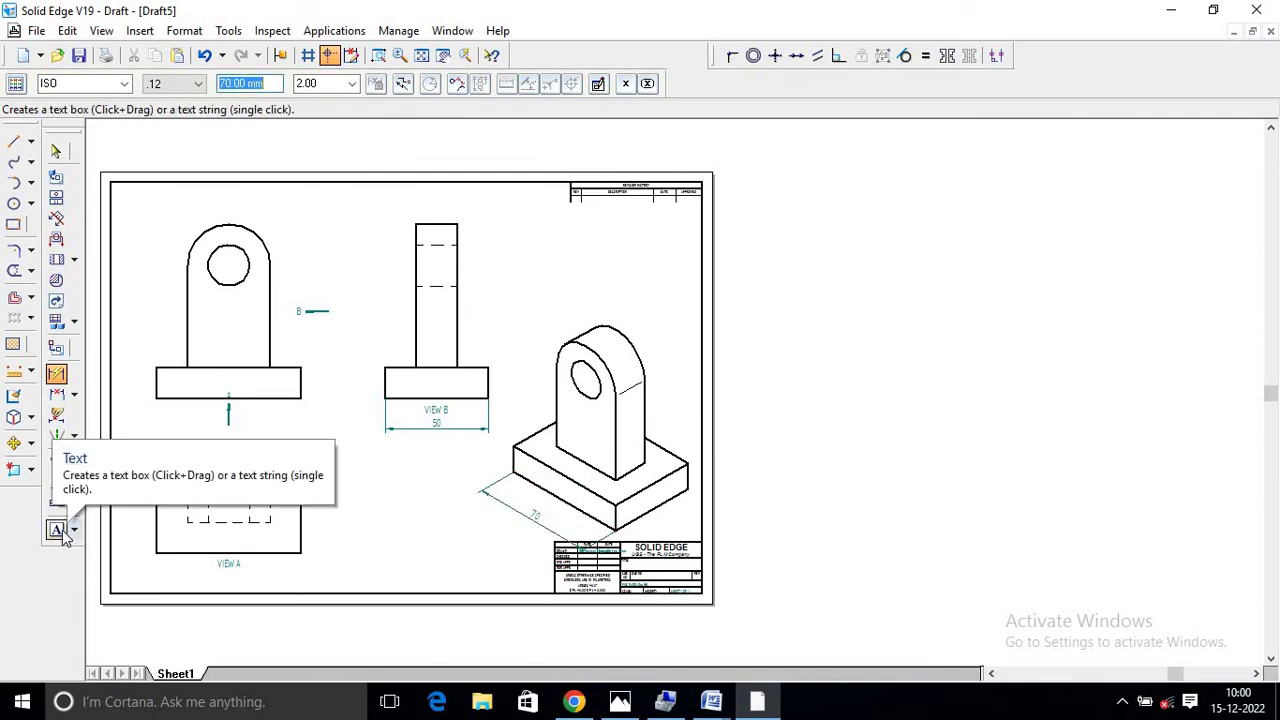